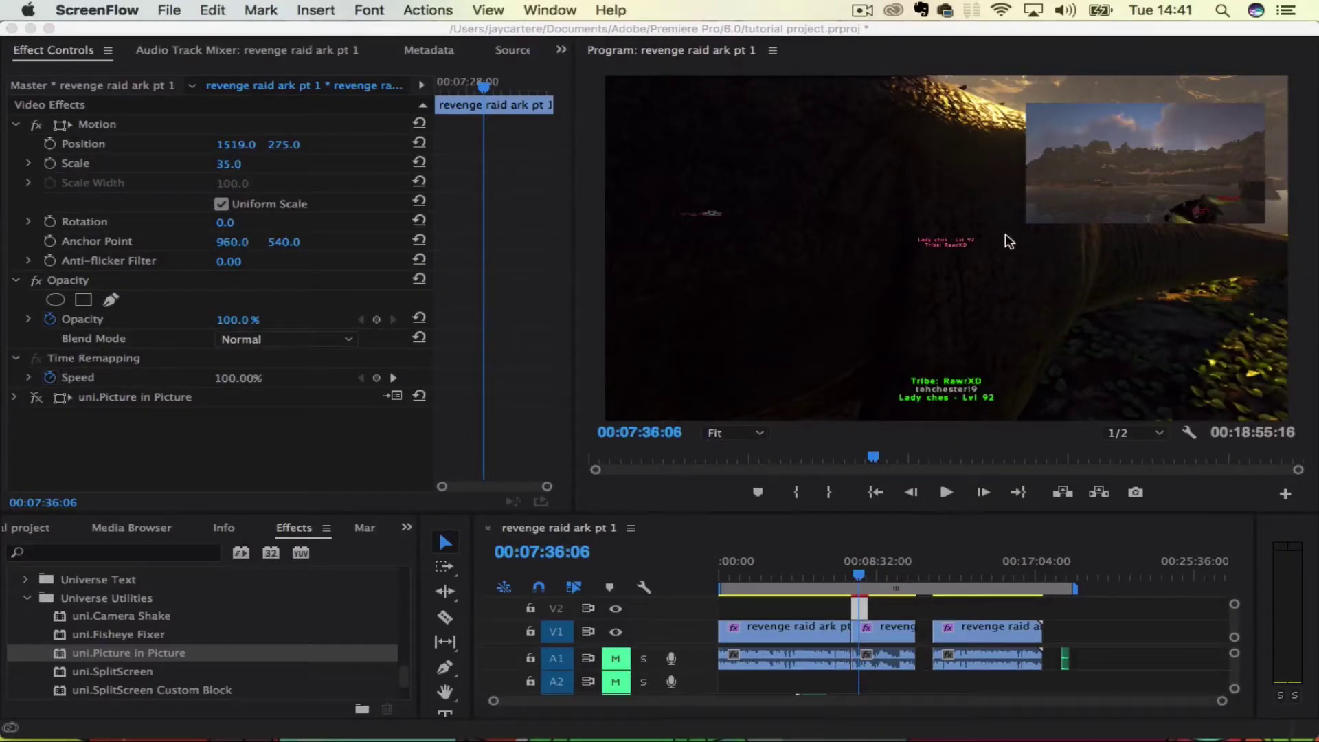
Step: Play and scrub the sequence to preview the current picture-in-picture inset
key(space)
click(862, 579)
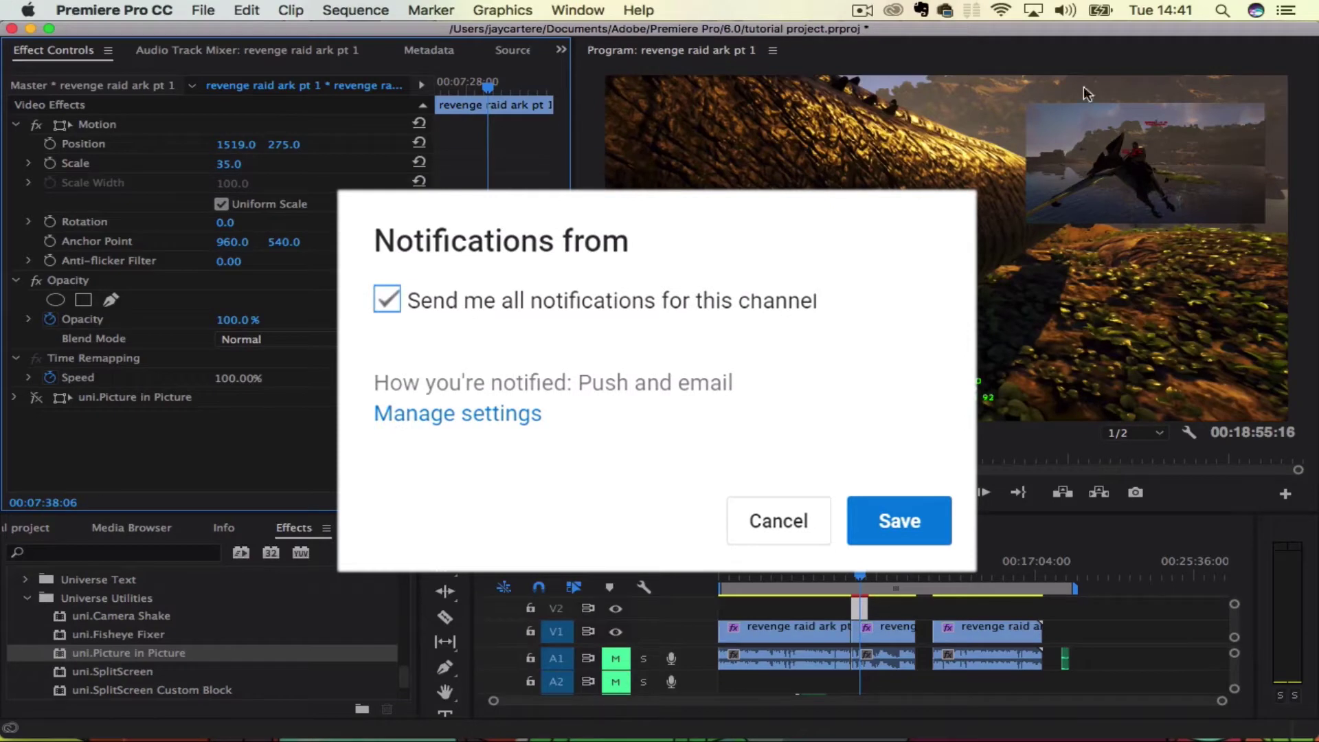
drag(860, 575, 861, 576)
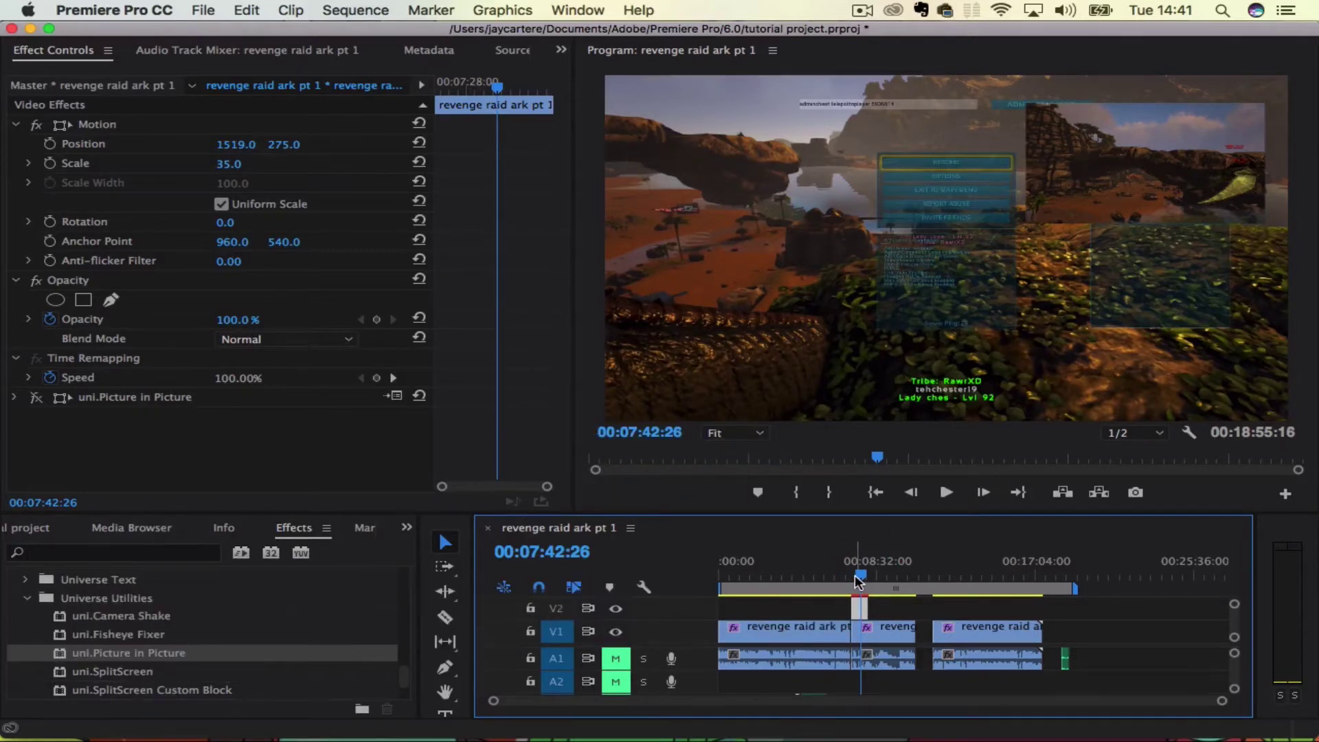
mouse_move(867, 580)
mouse_down()
mouse_move(854, 581)
mouse_move(866, 581)
mouse_up()
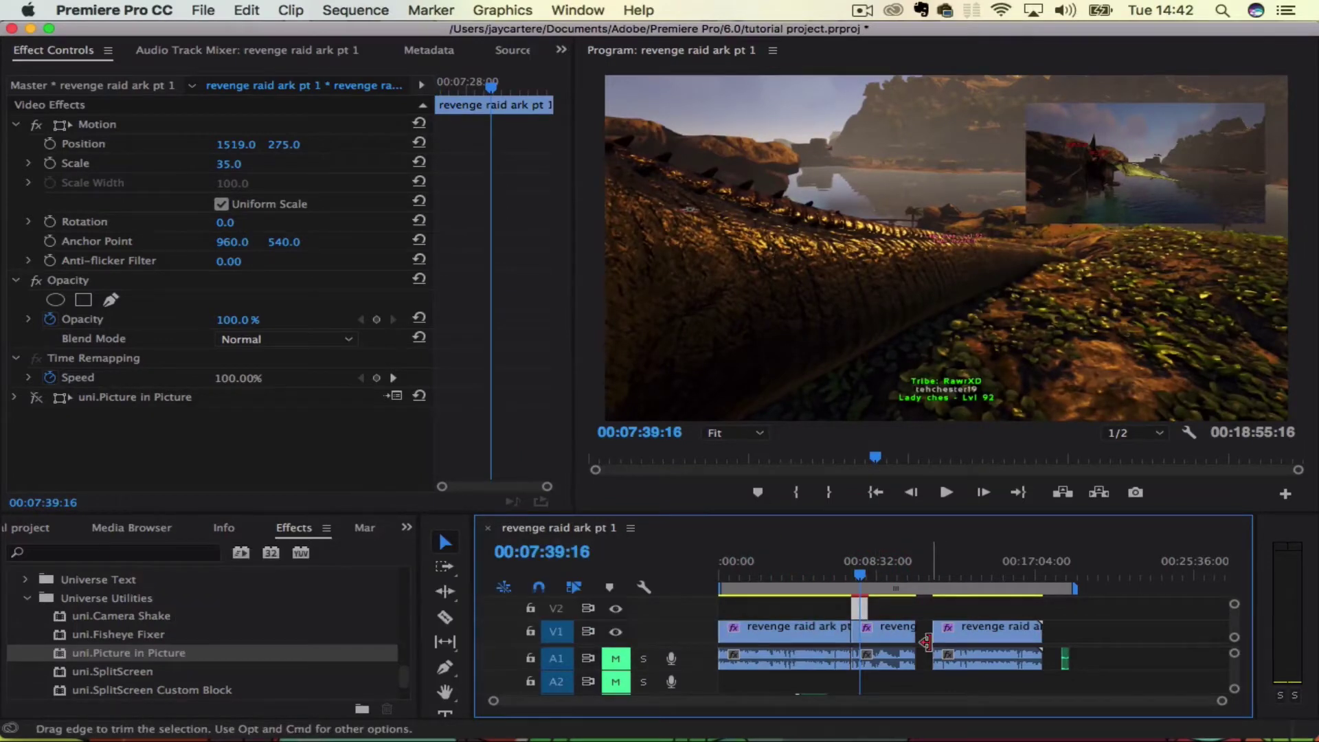
Step: Undo the inset's position, scale and track edits so the gameplay is full frame again
key(super+z)
key(super+z)
key(super+z)
key(super+z)
key(super+z)
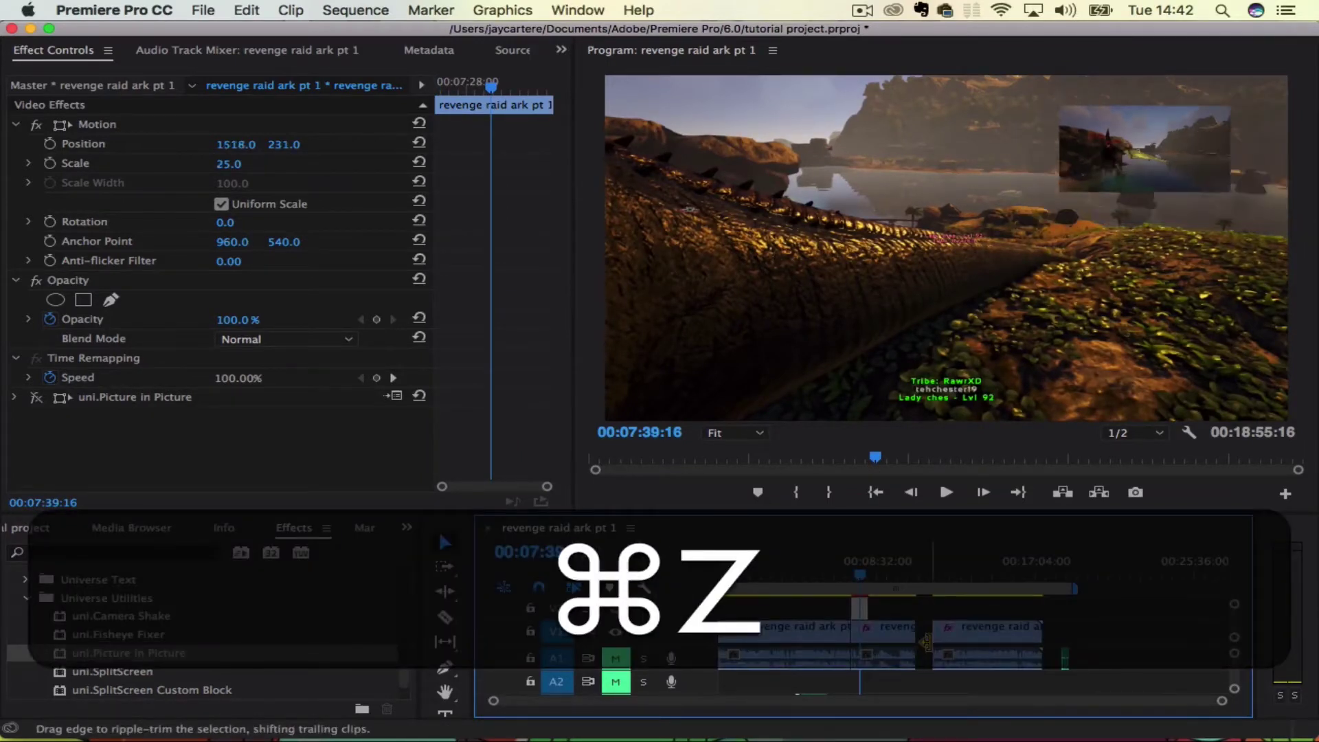
key(super+z)
key(super+z)
key(super+z)
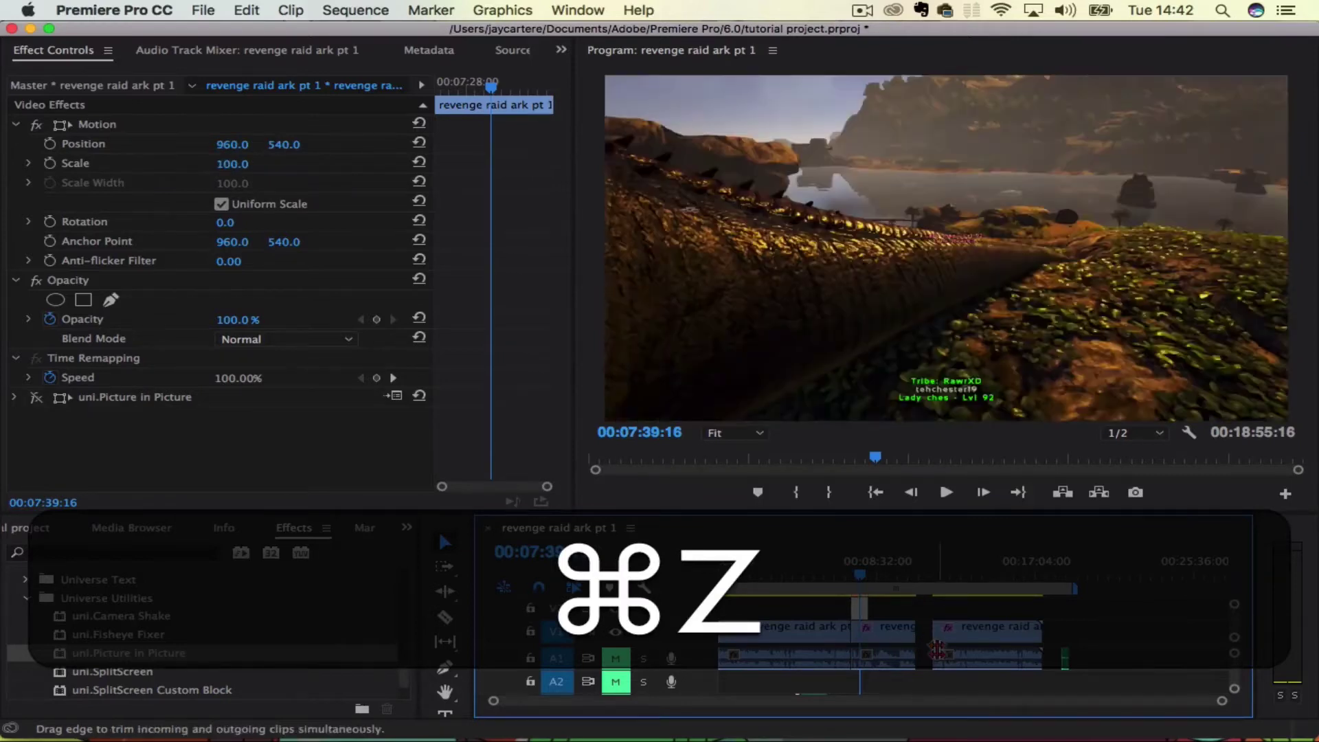
key(super+z)
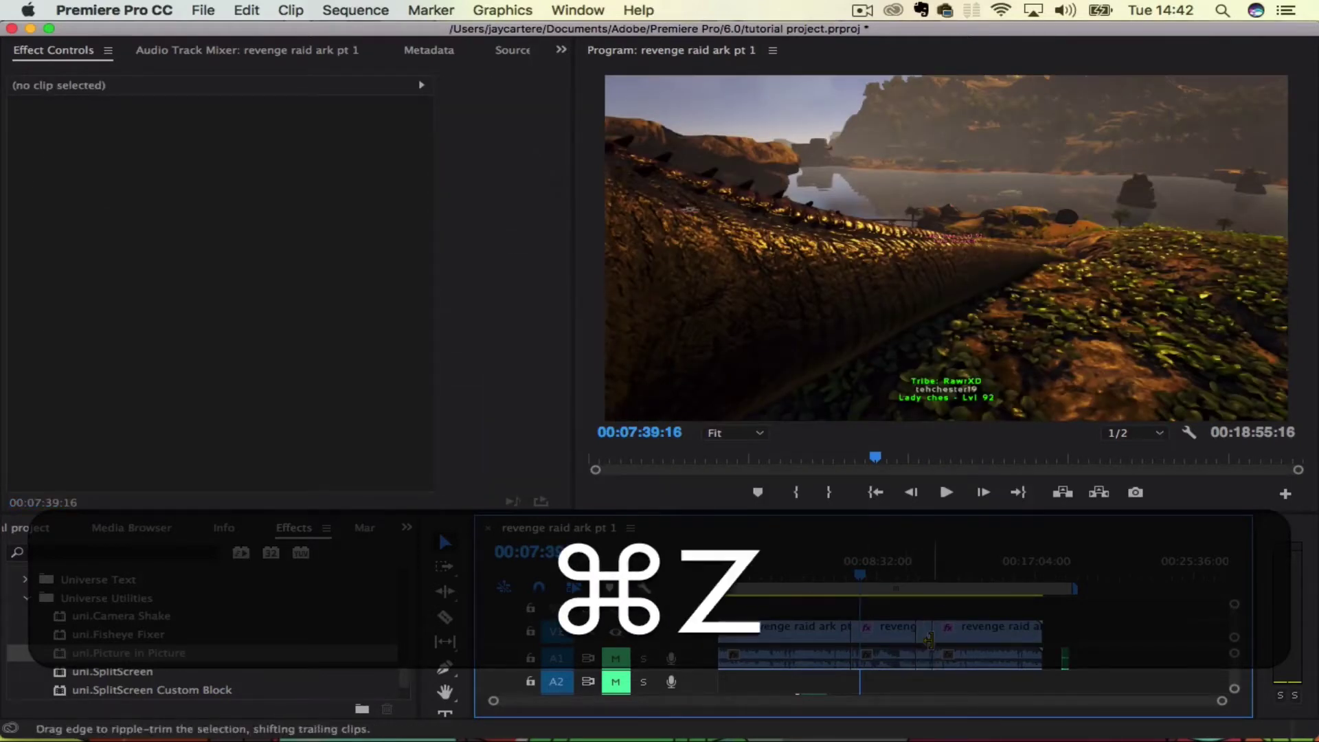
key(super+z)
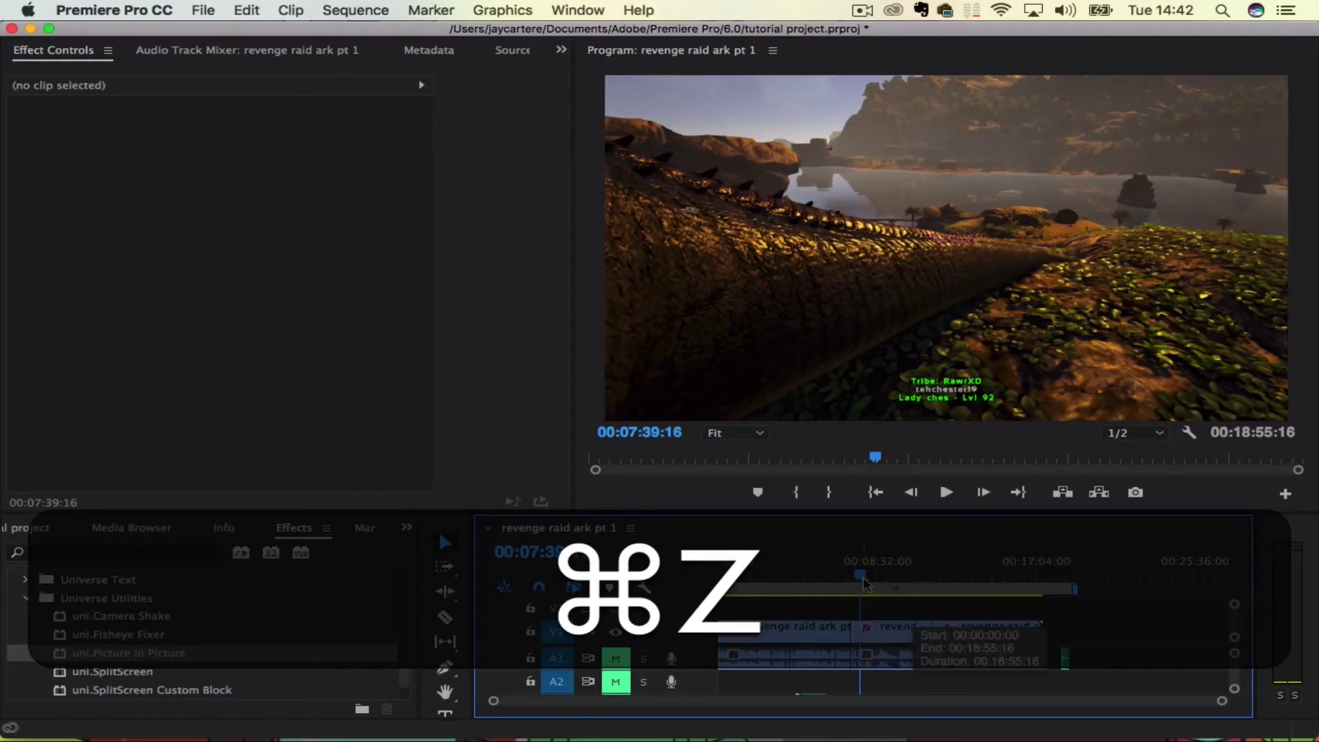
mouse_move(862, 577)
mouse_down()
mouse_move(879, 576)
mouse_move(847, 575)
mouse_up()
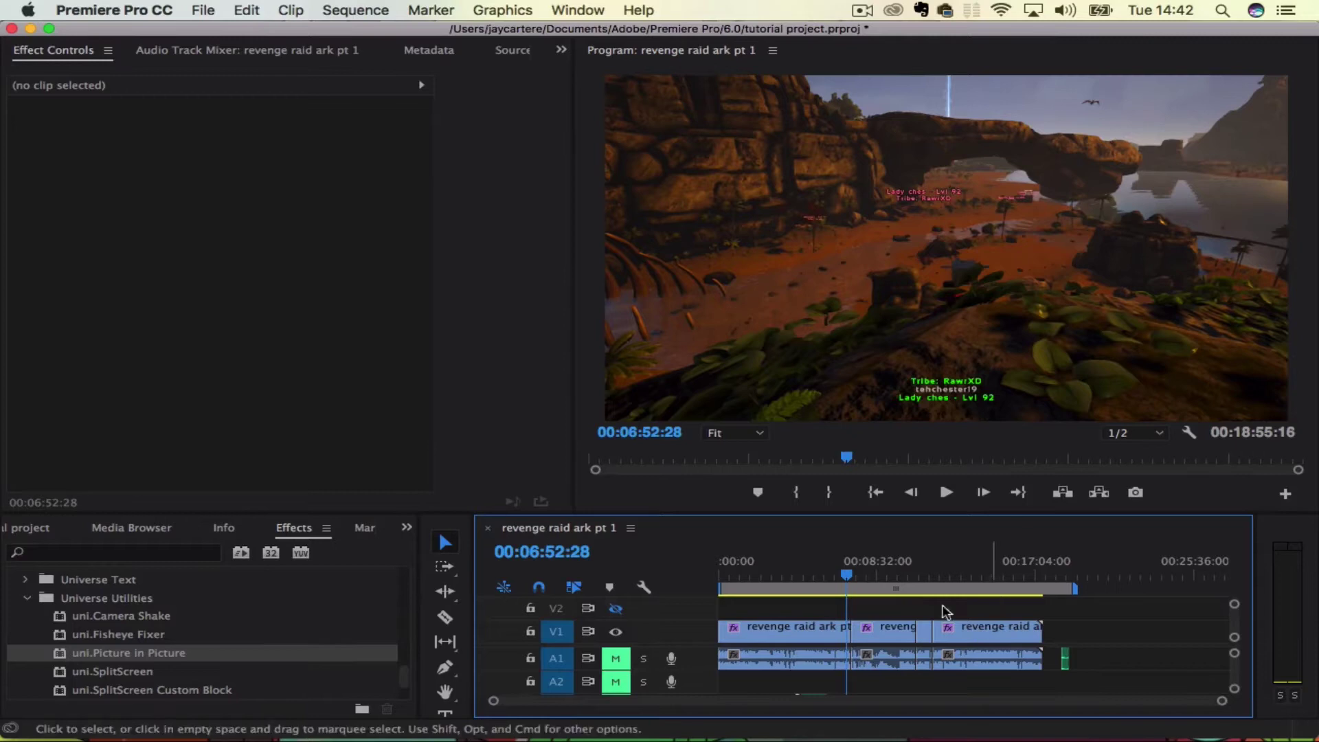
Step: Unlink the short V1 gameplay clip from its audio and move its video onto V2
click(923, 632)
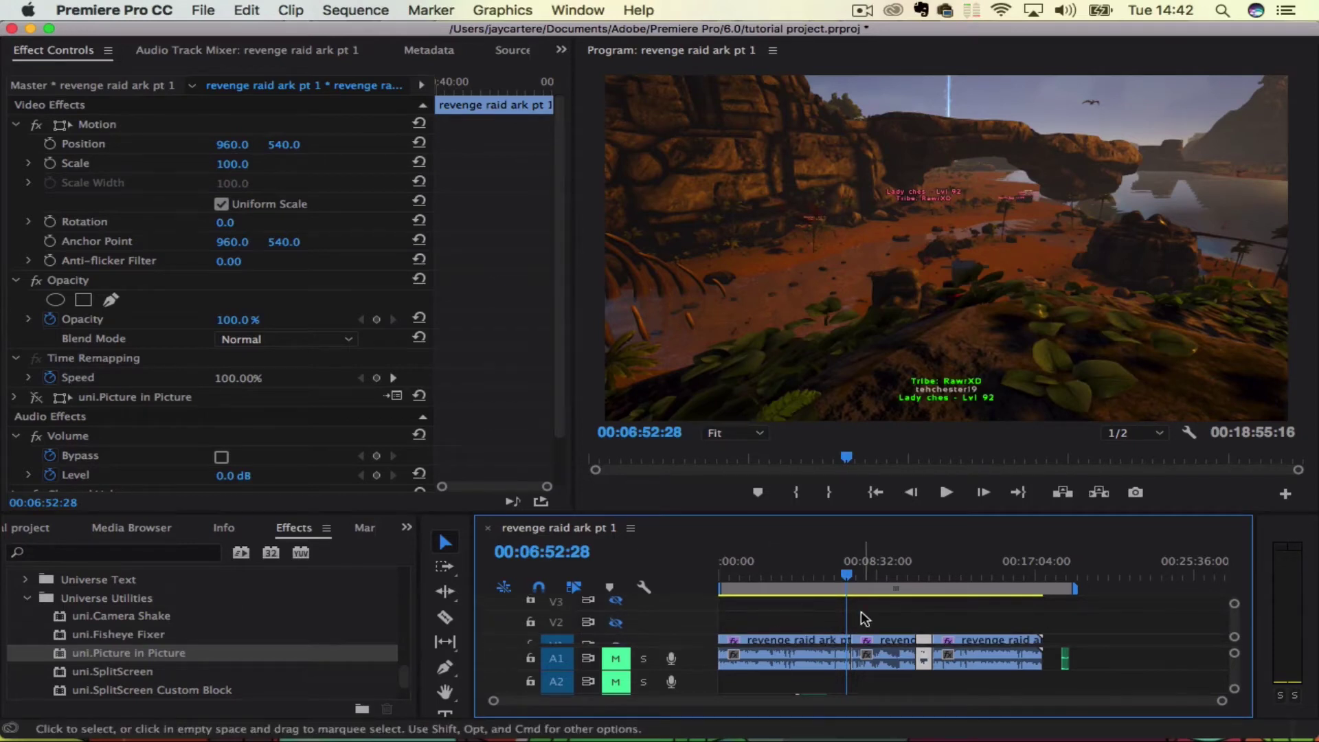
right_click(925, 660)
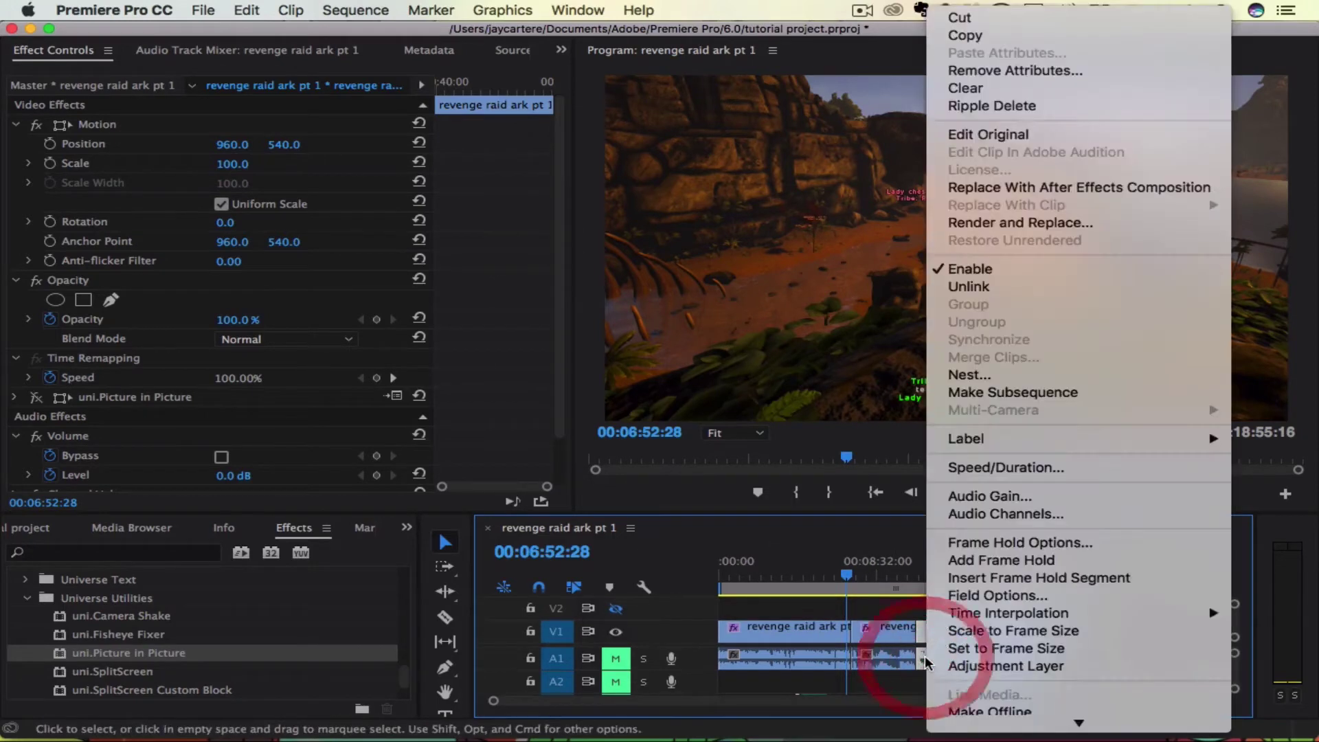
click(992, 287)
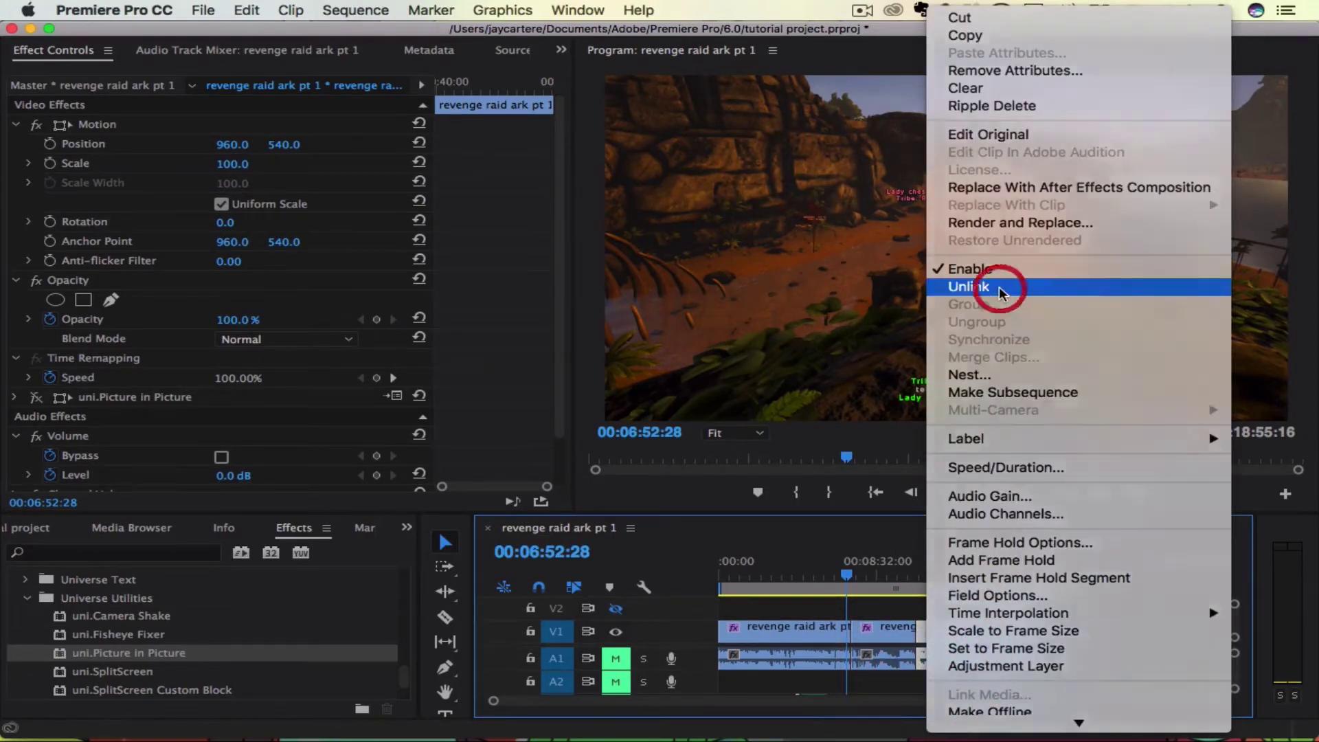
drag(920, 633, 857, 574)
Step: Toggle track V2's visibility and park the playhead on the V2 clip
click(850, 572)
click(615, 609)
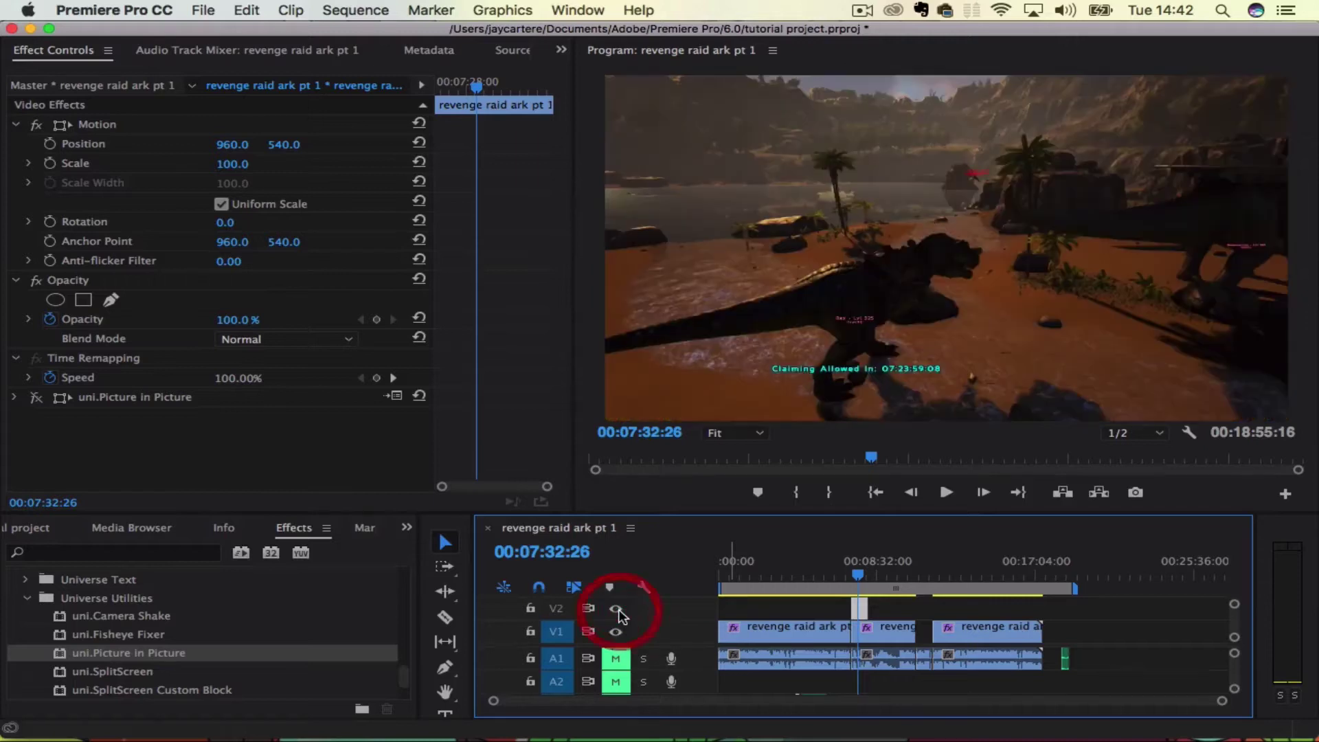
click(855, 573)
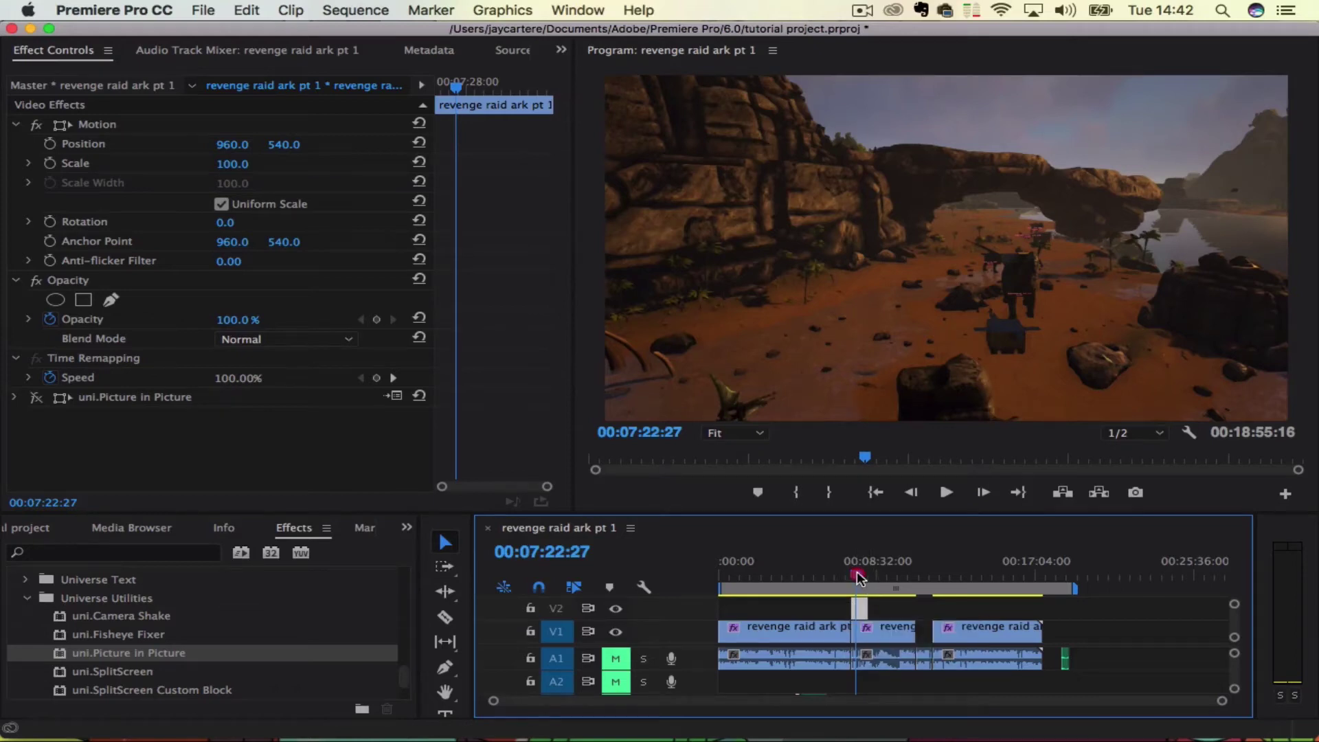
drag(856, 573, 856, 573)
Step: Set the V2 clip's Motion Scale to 35 in Effect Controls
click(237, 162)
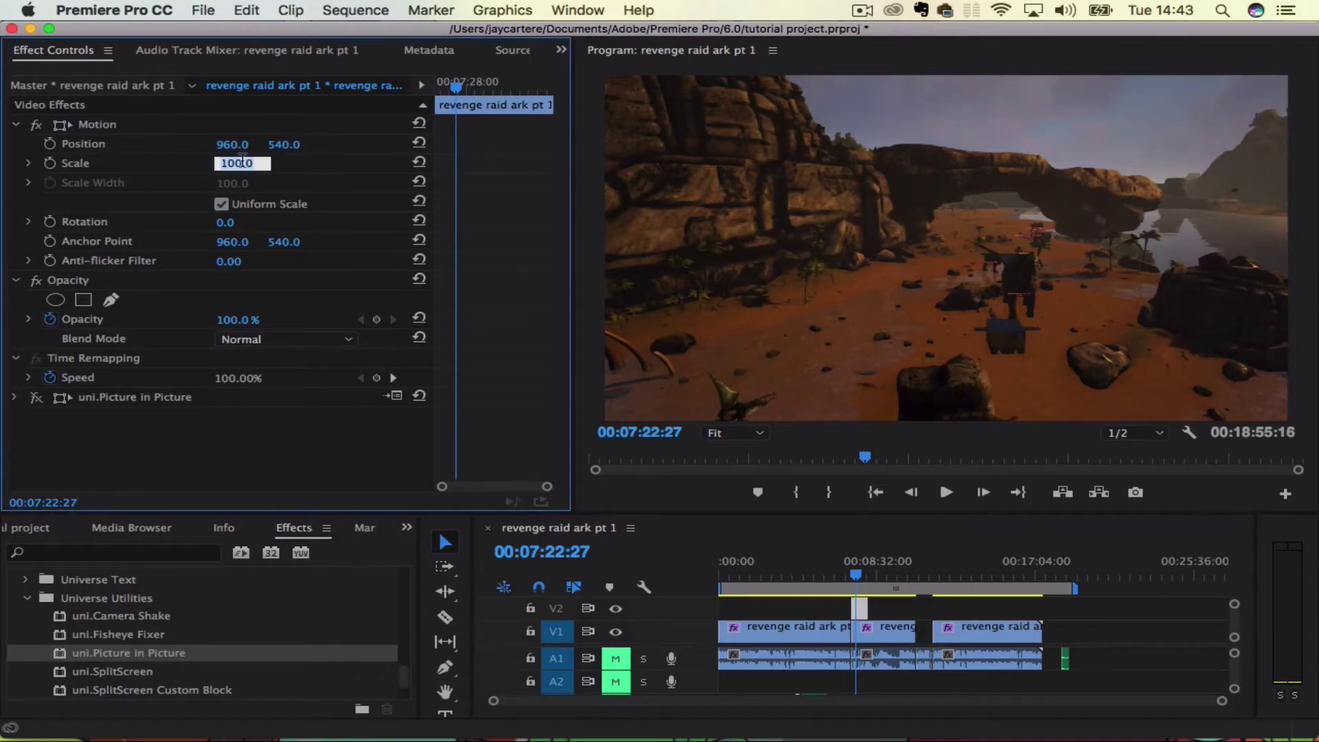
text(35)
key(Return)
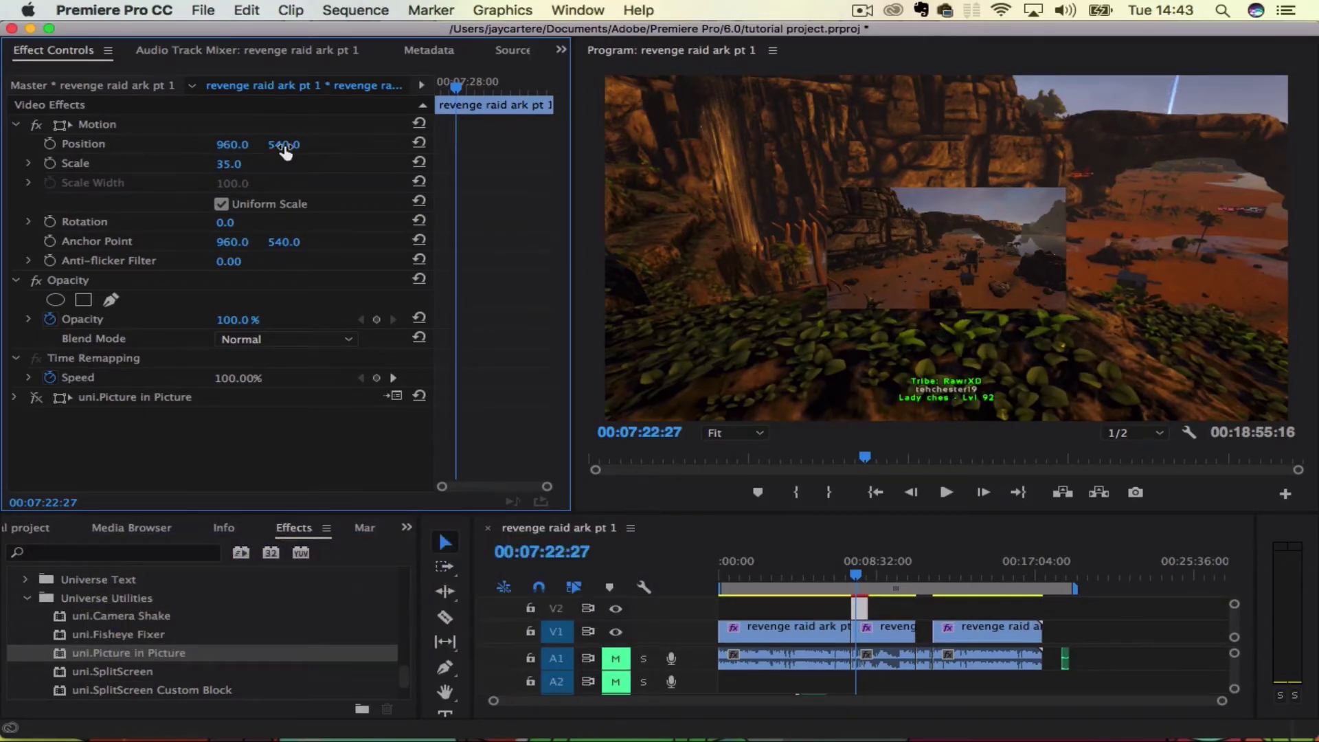
Step: Switch to the Selection Tool and select the inset in the Program monitor
click(996, 233)
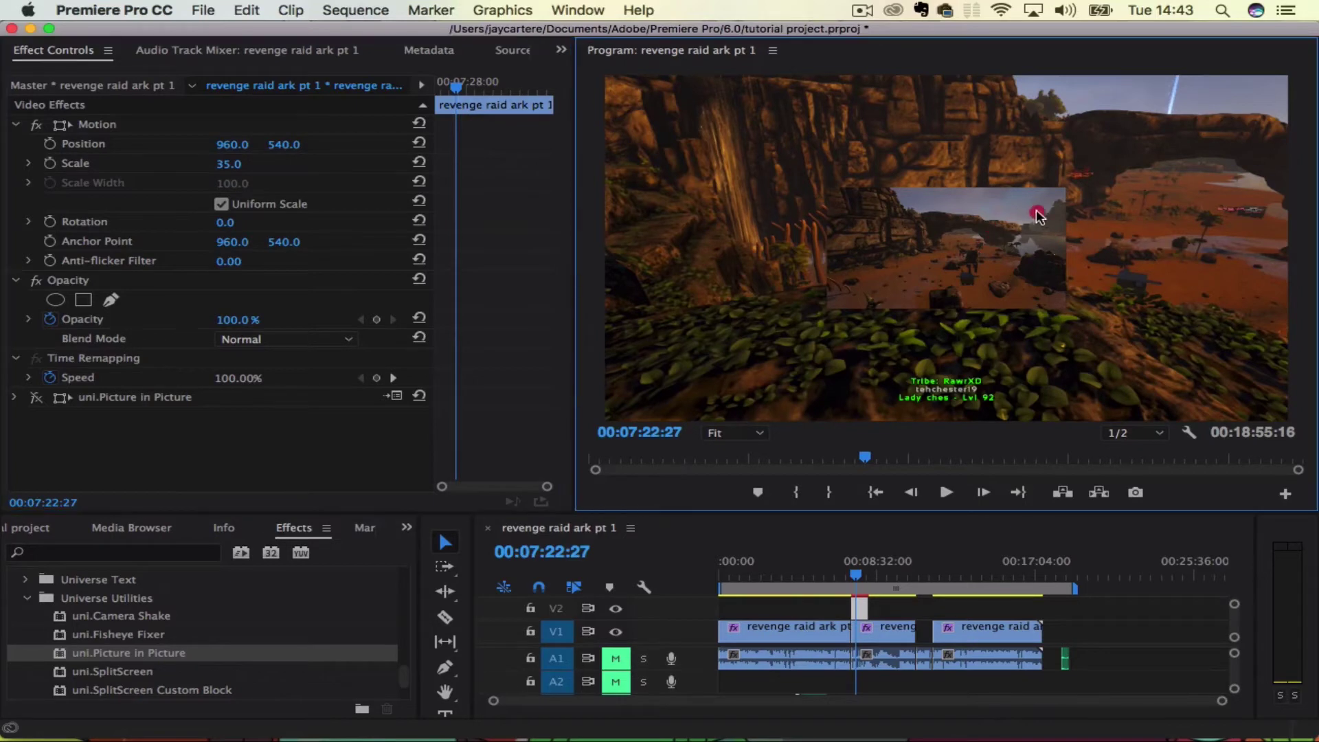
click(448, 542)
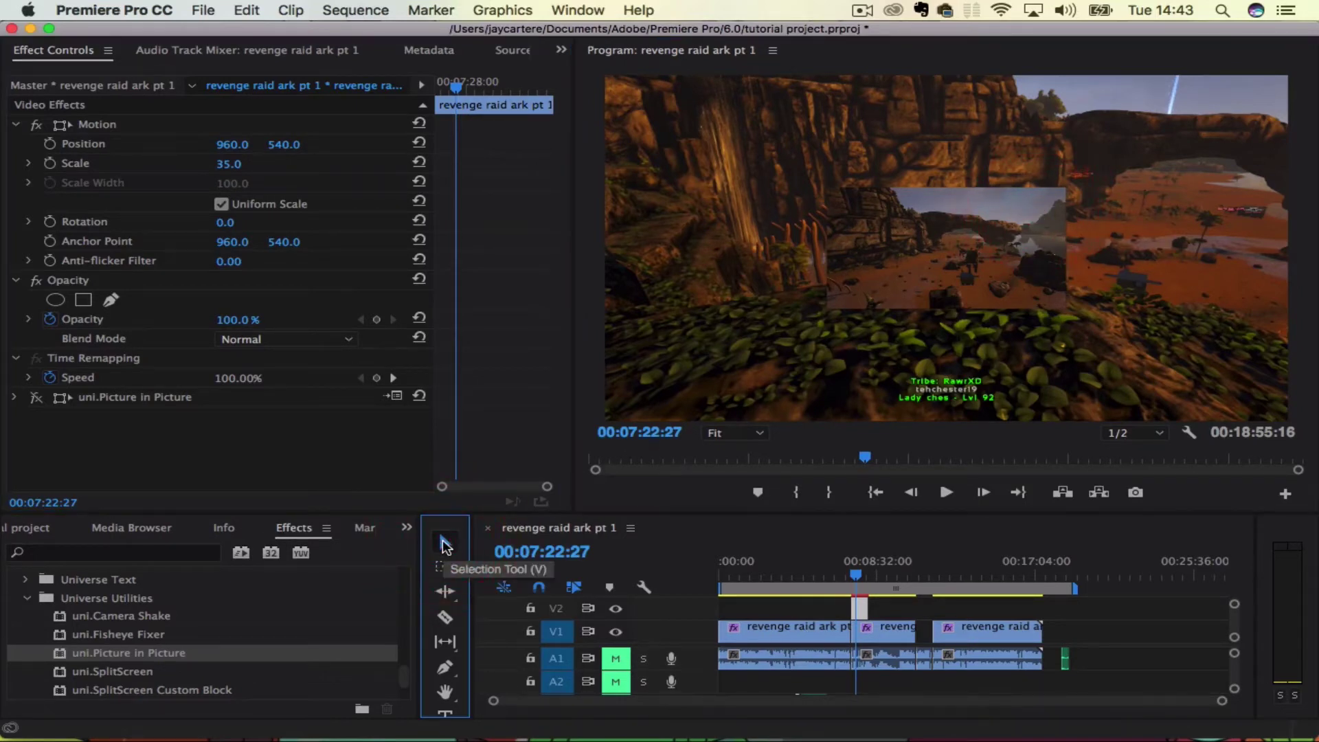
click(856, 603)
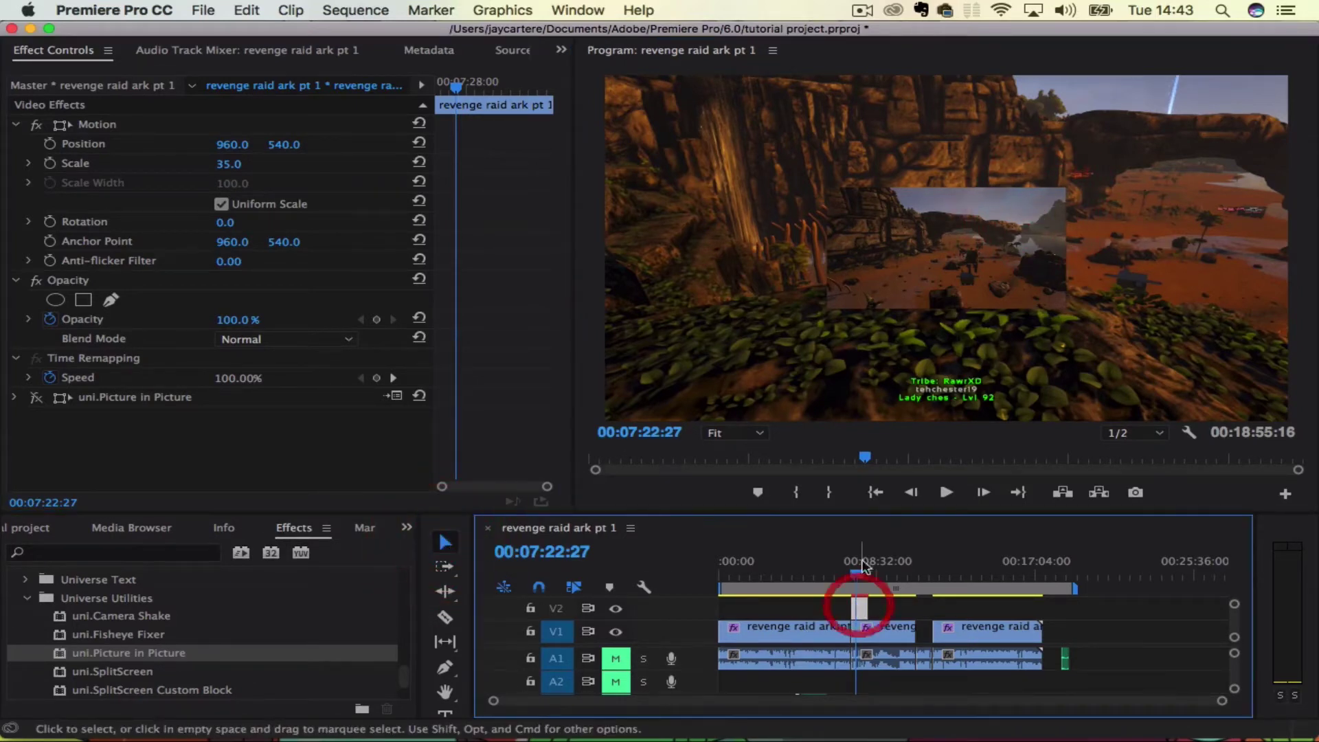
click(916, 243)
Step: Drag the inset to the top-right corner and fine-tune Position to 1505, 238.3
drag(916, 221, 716, 124)
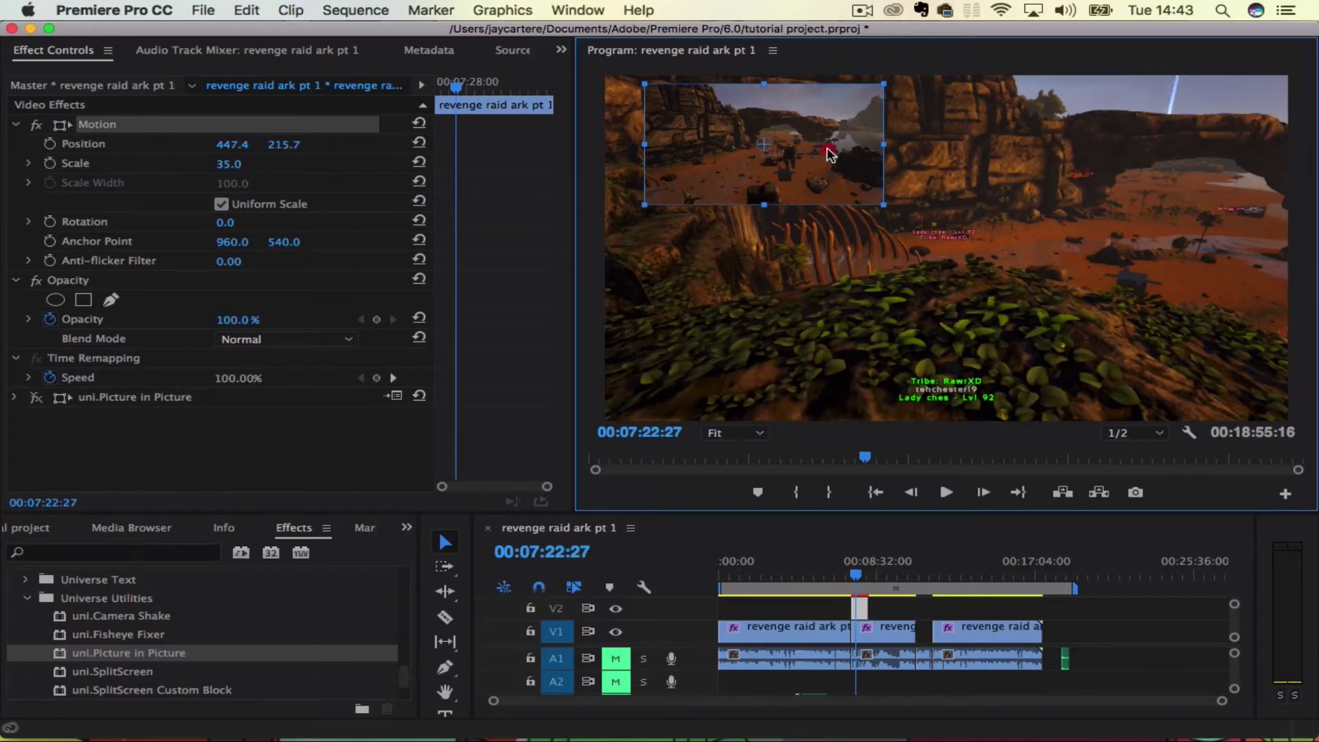
drag(828, 153, 1209, 156)
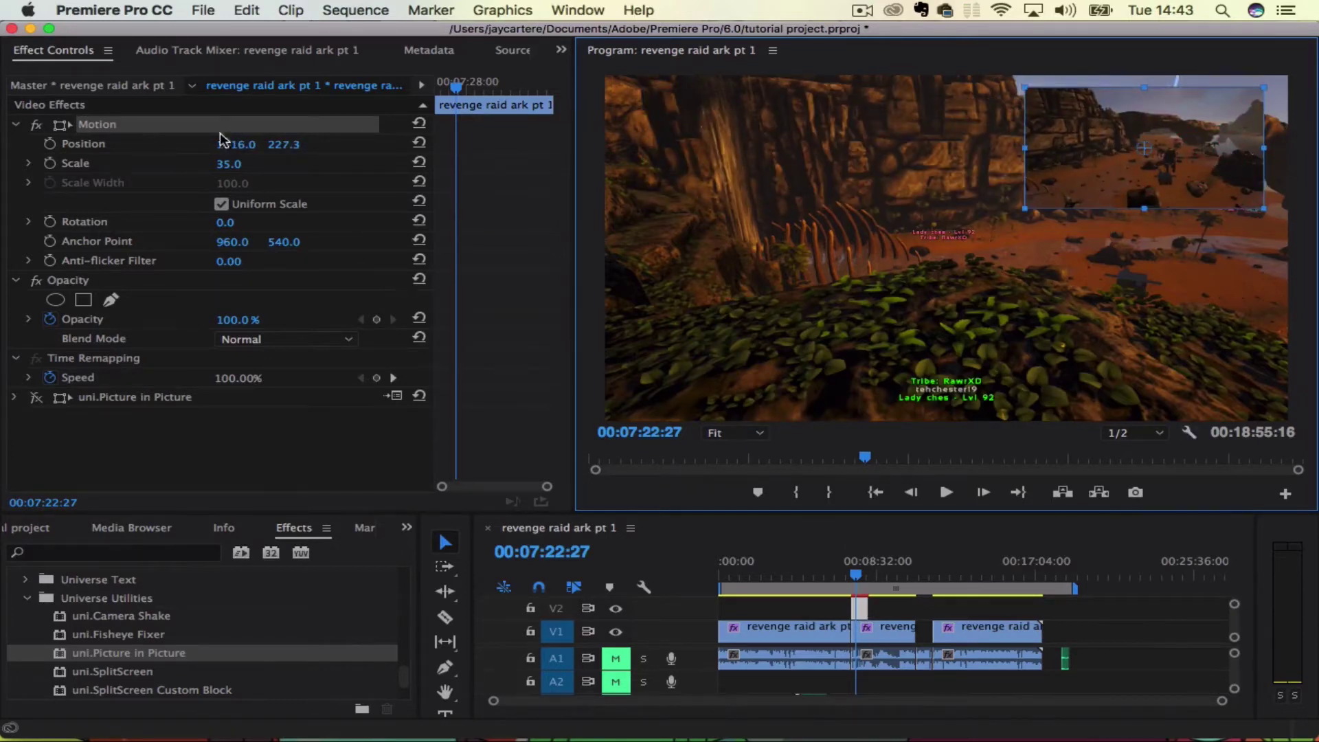
click(170, 146)
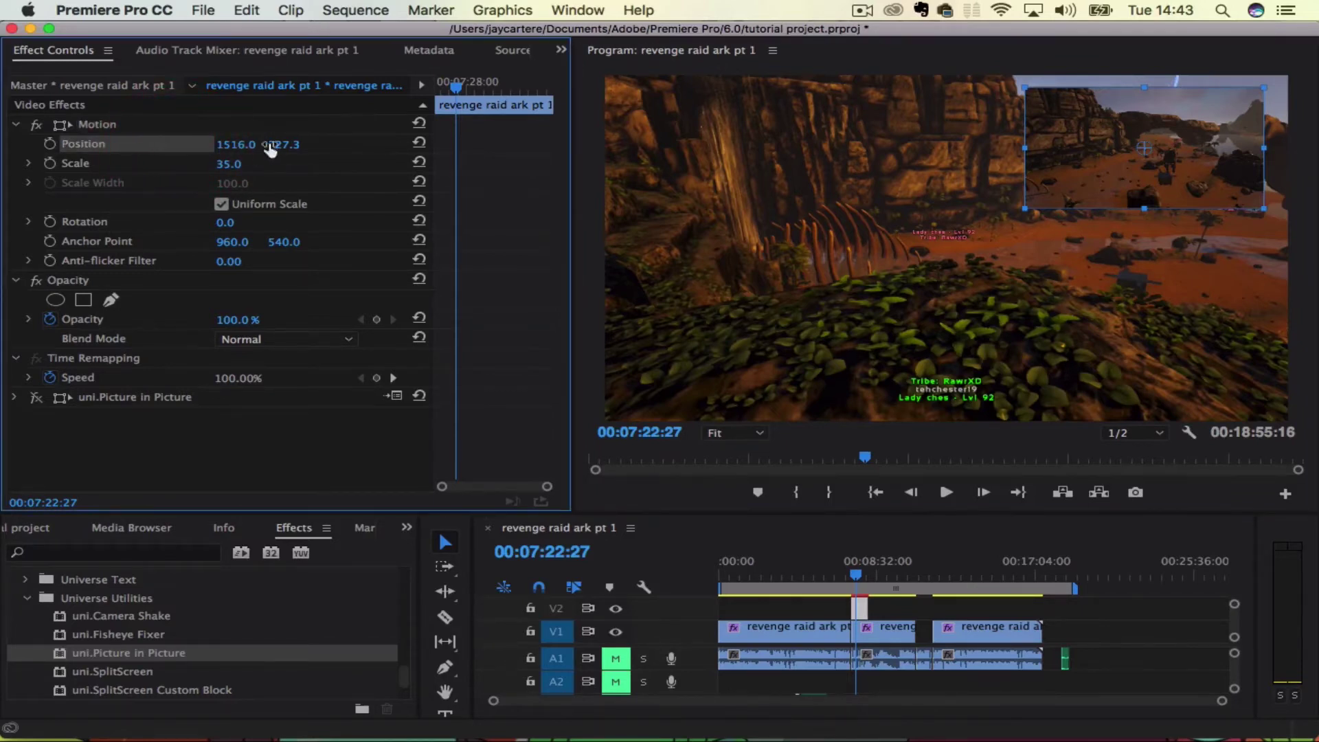
drag(284, 144, 345, 156)
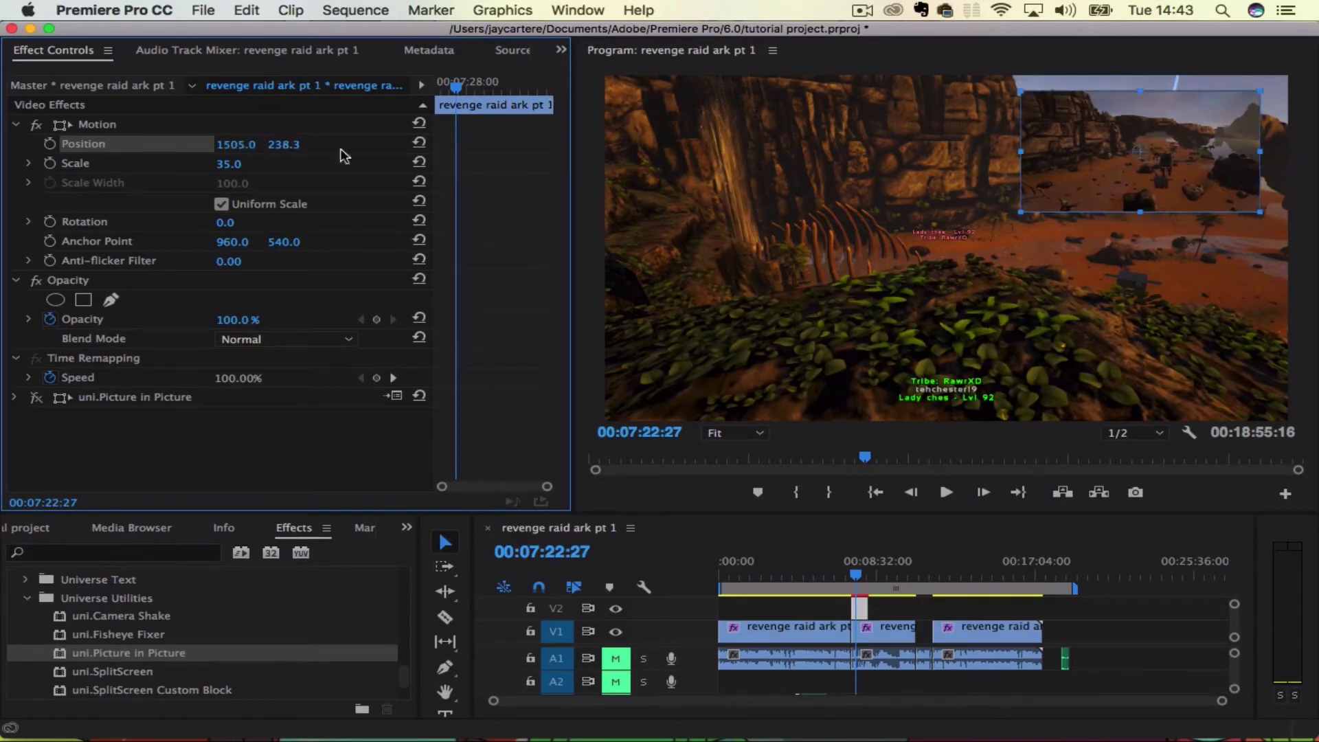
Step: Undo the accidental background shift and reselect the V2 inset clip
drag(1062, 295, 1045, 295)
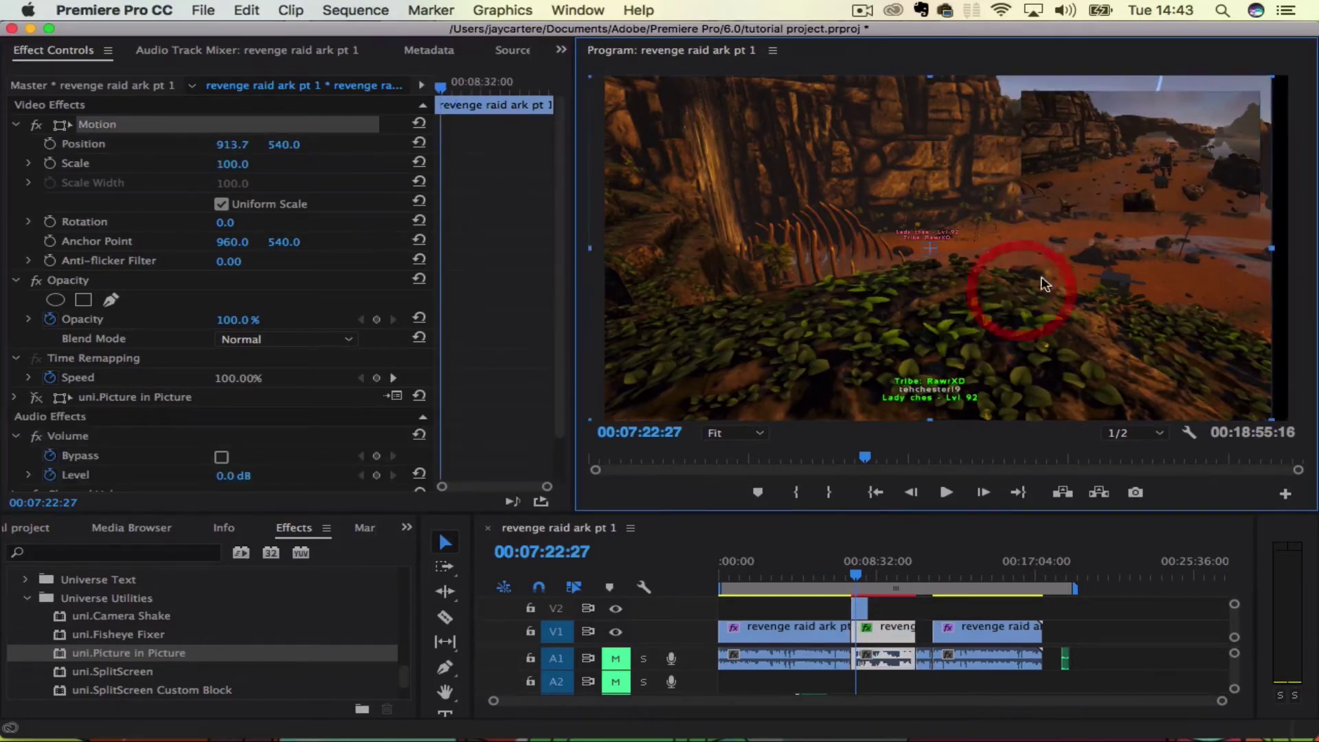
key(super+z)
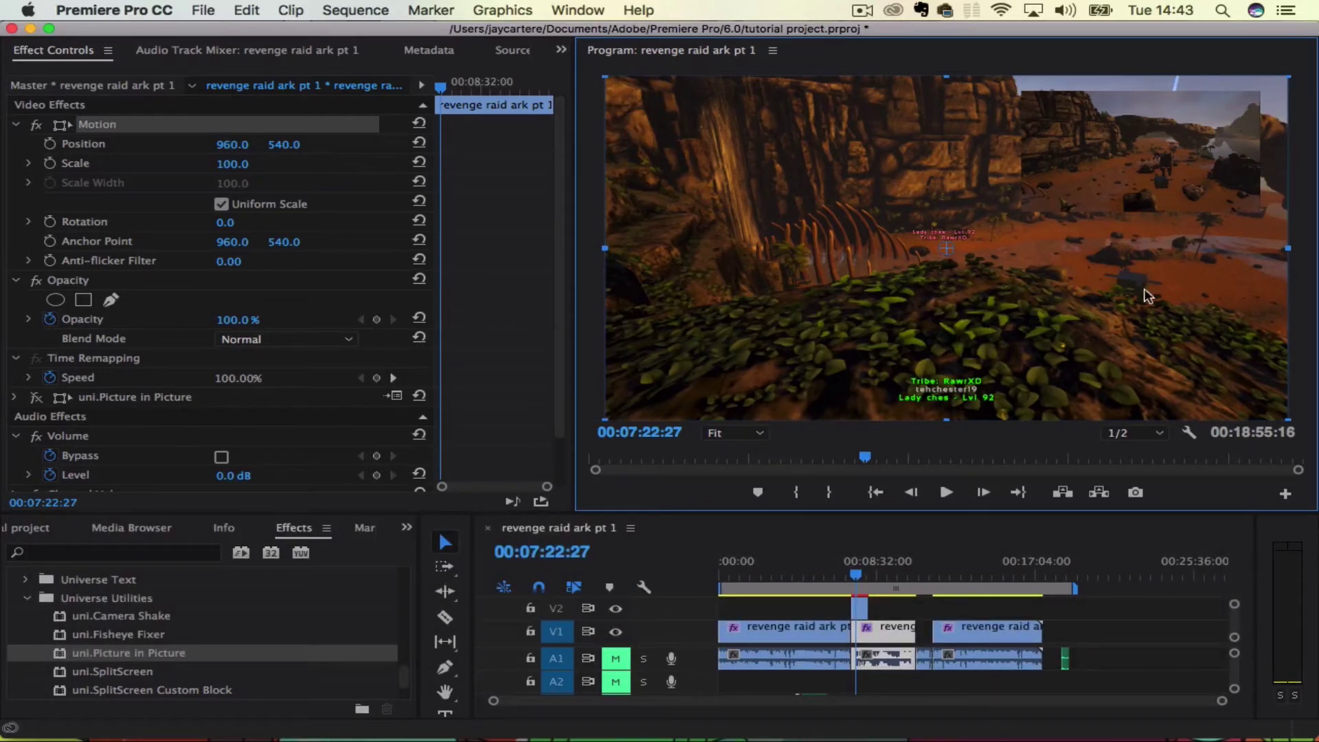
click(858, 613)
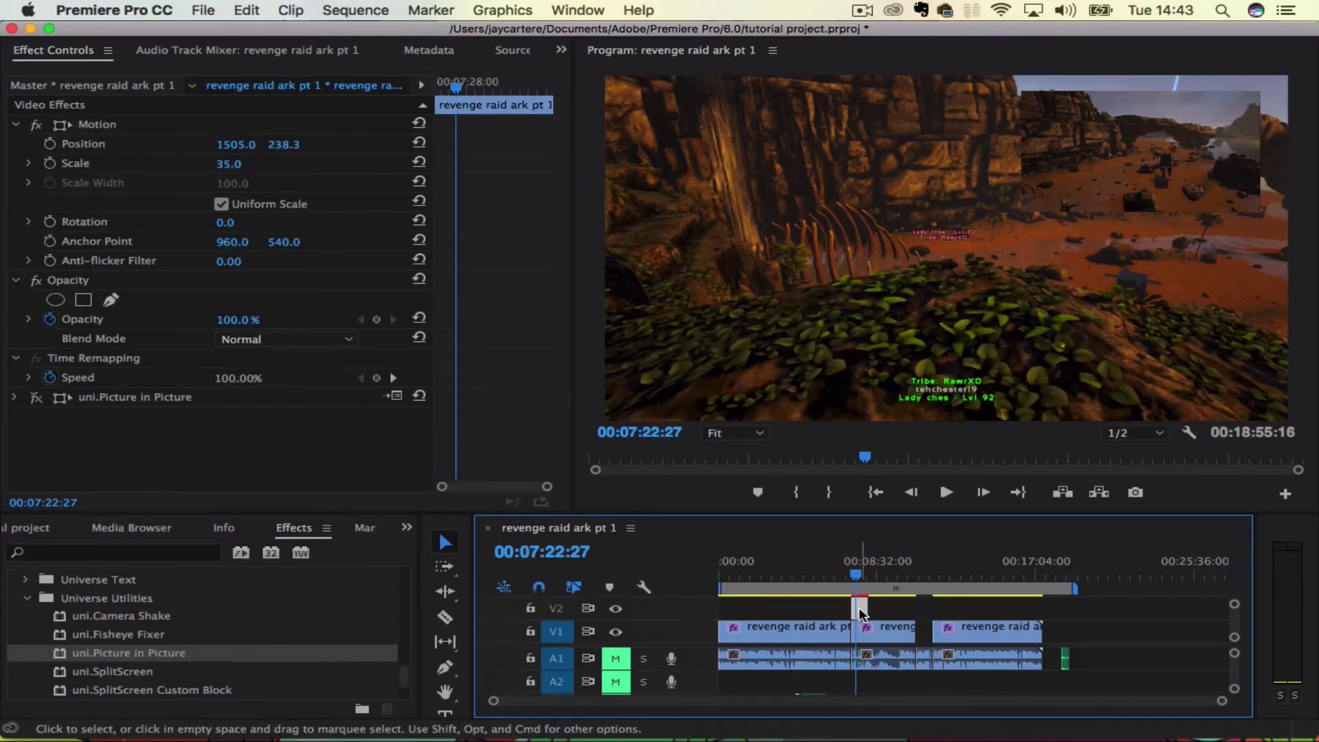
Step: Revert the inset's position and scale changes with undo
mouse_move(859, 612)
mouse_down()
mouse_move(922, 615)
mouse_move(859, 615)
mouse_up()
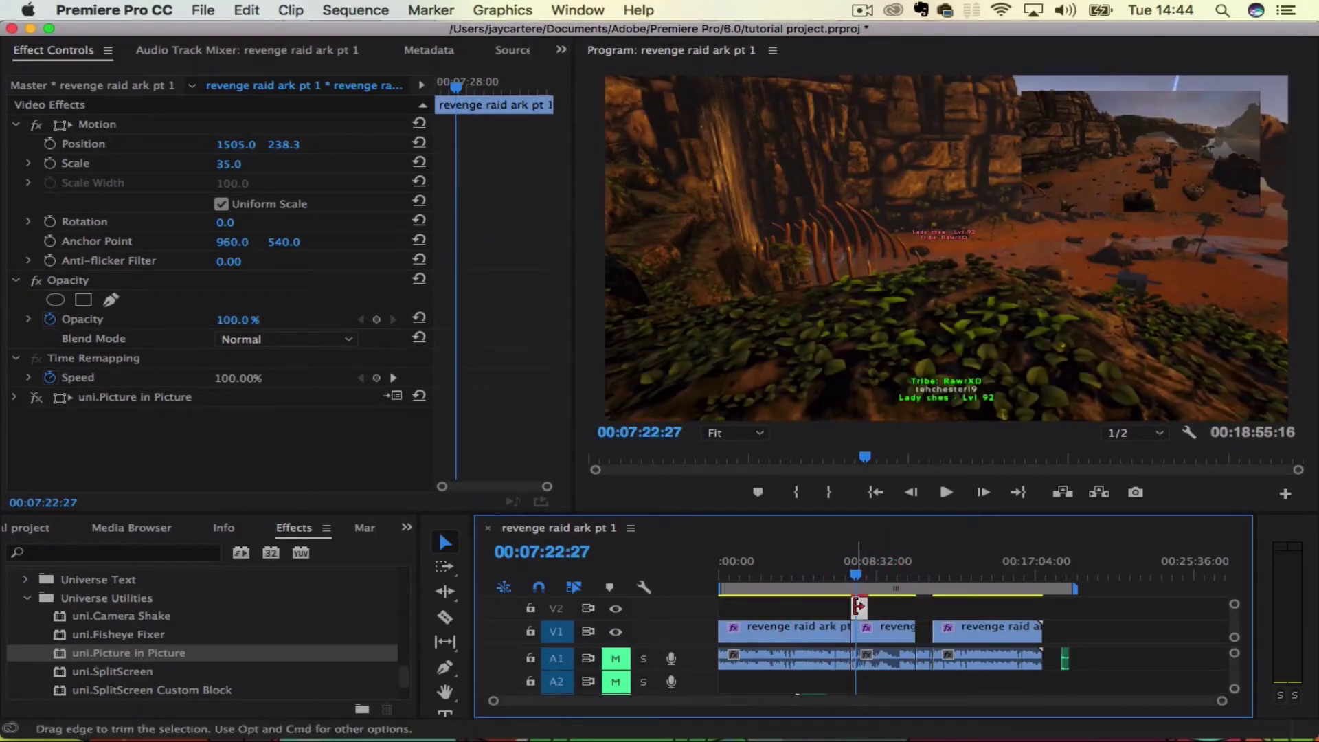
click(242, 163)
click(175, 165)
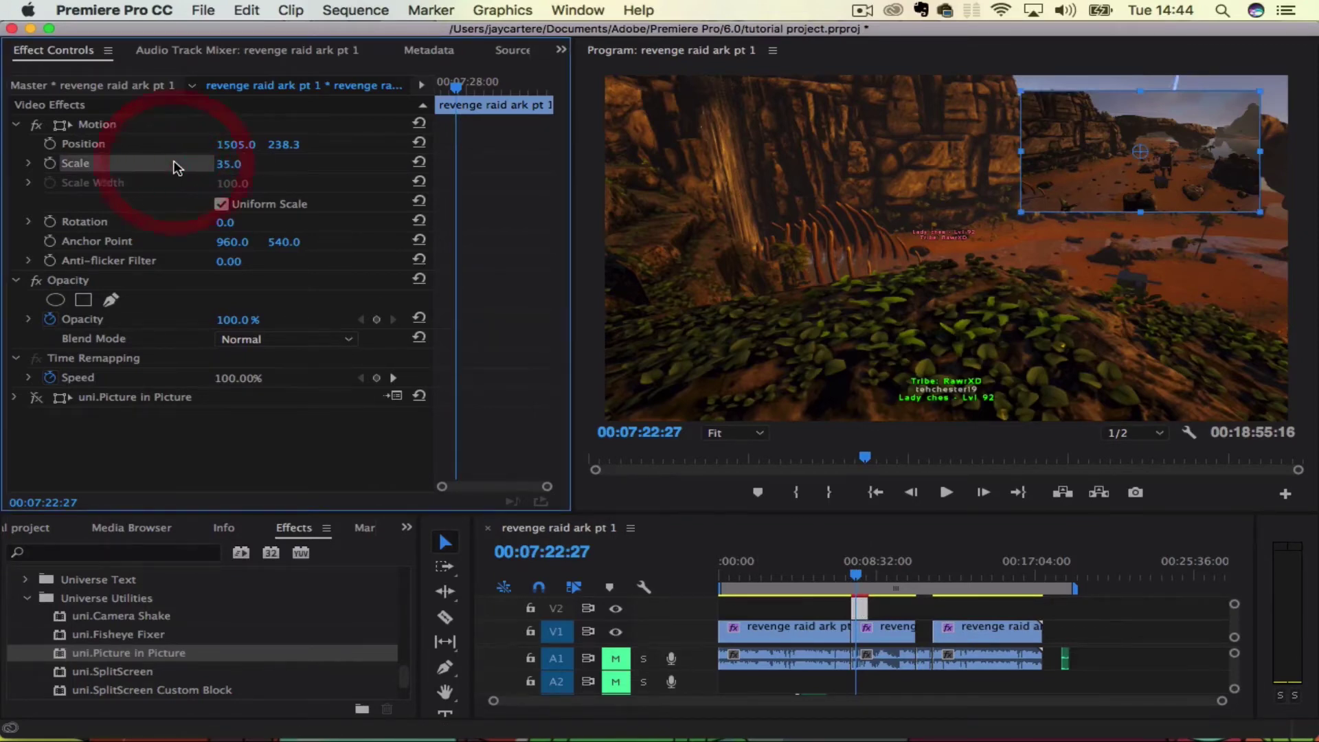
key(super+z)
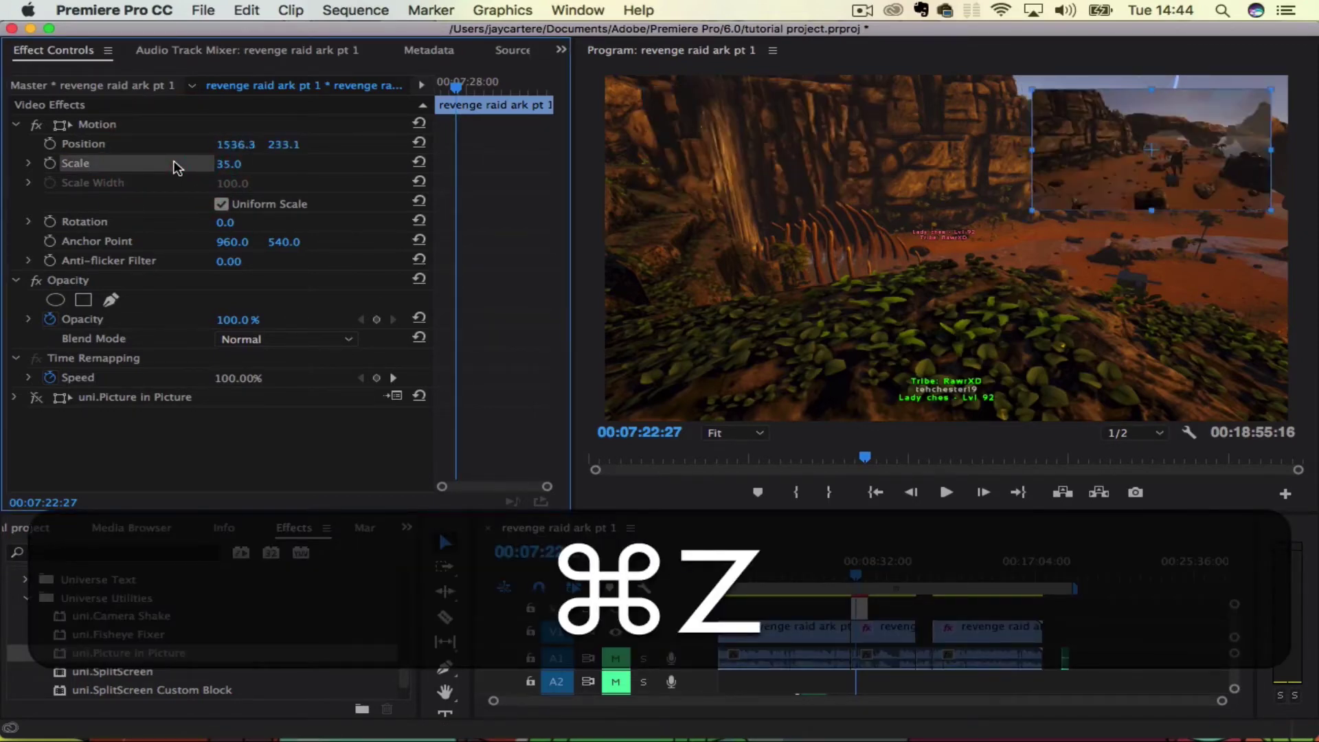
key(super+z)
key(super+z)
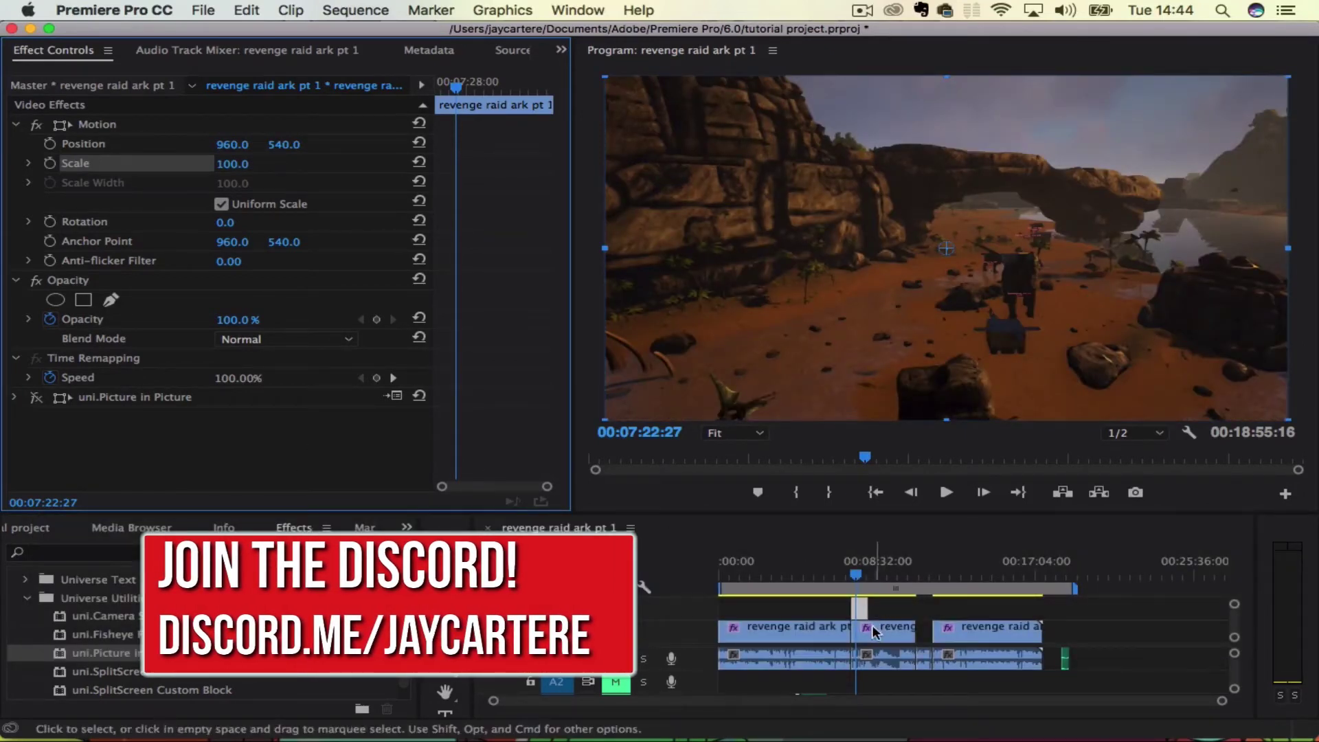
Step: Select the middle V1 clip and expand its uni.Picture in Picture settings
click(872, 625)
drag(558, 173, 558, 267)
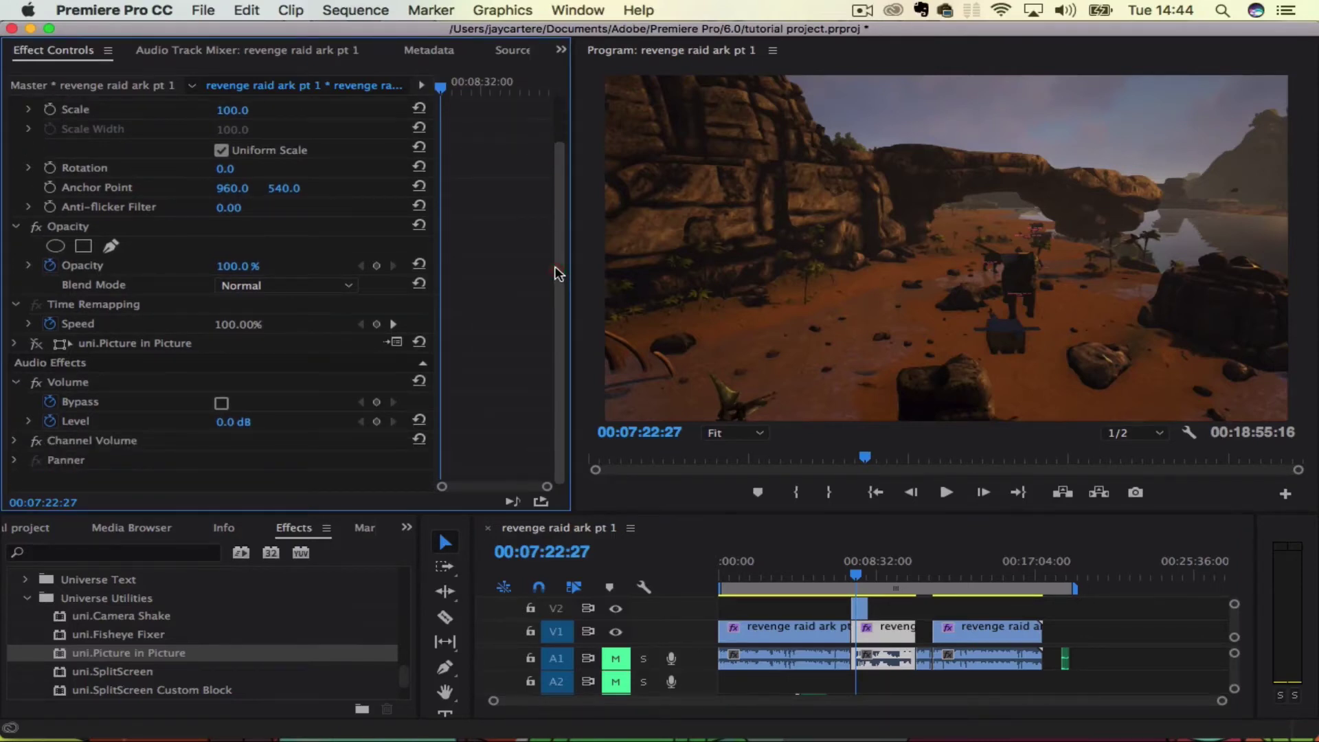
click(14, 343)
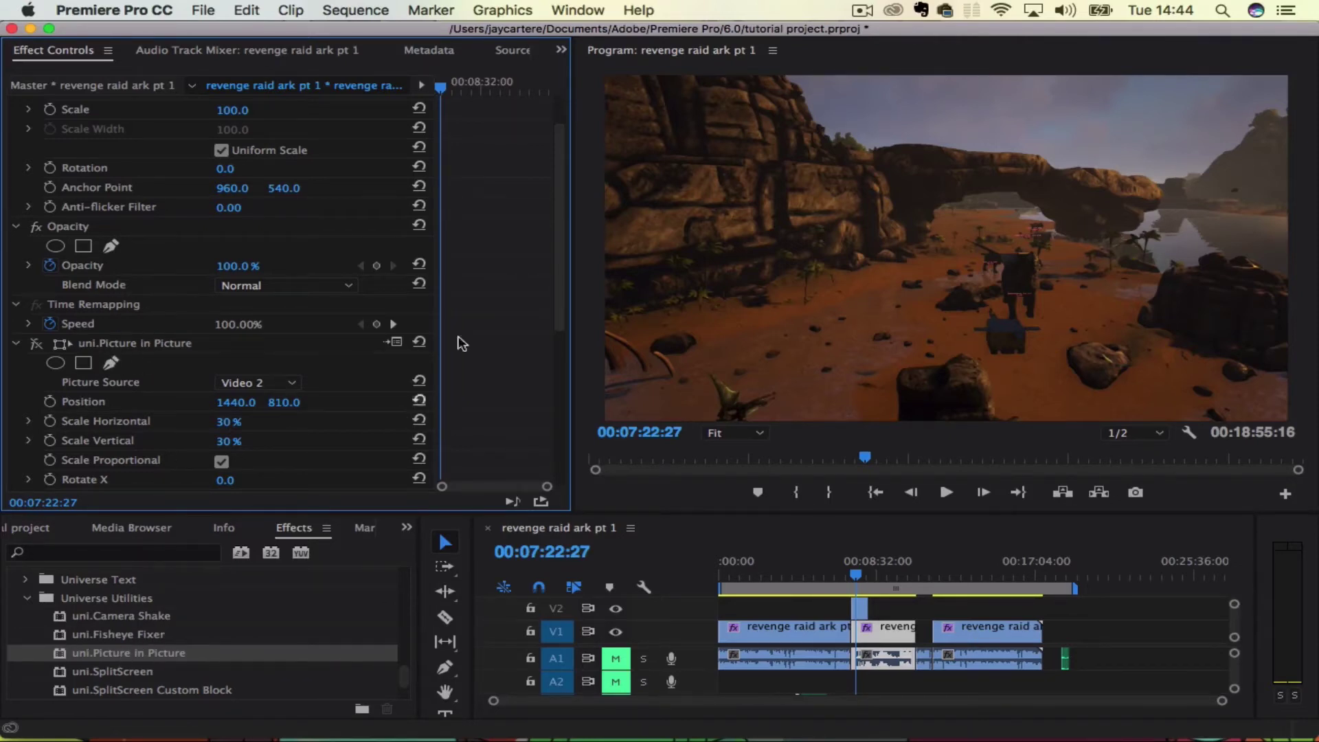
Step: Keep the uni.Picture in Picture Picture Source set to Video 2
drag(560, 231, 560, 328)
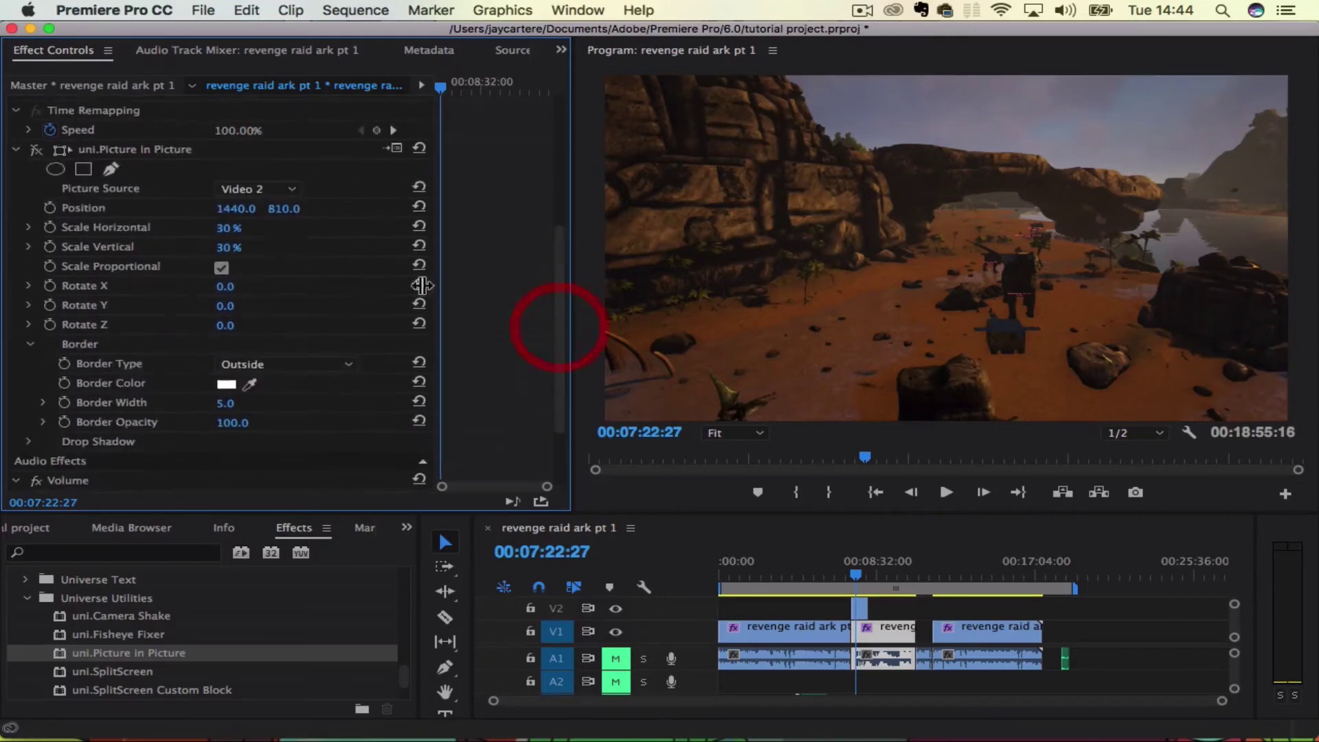
click(294, 189)
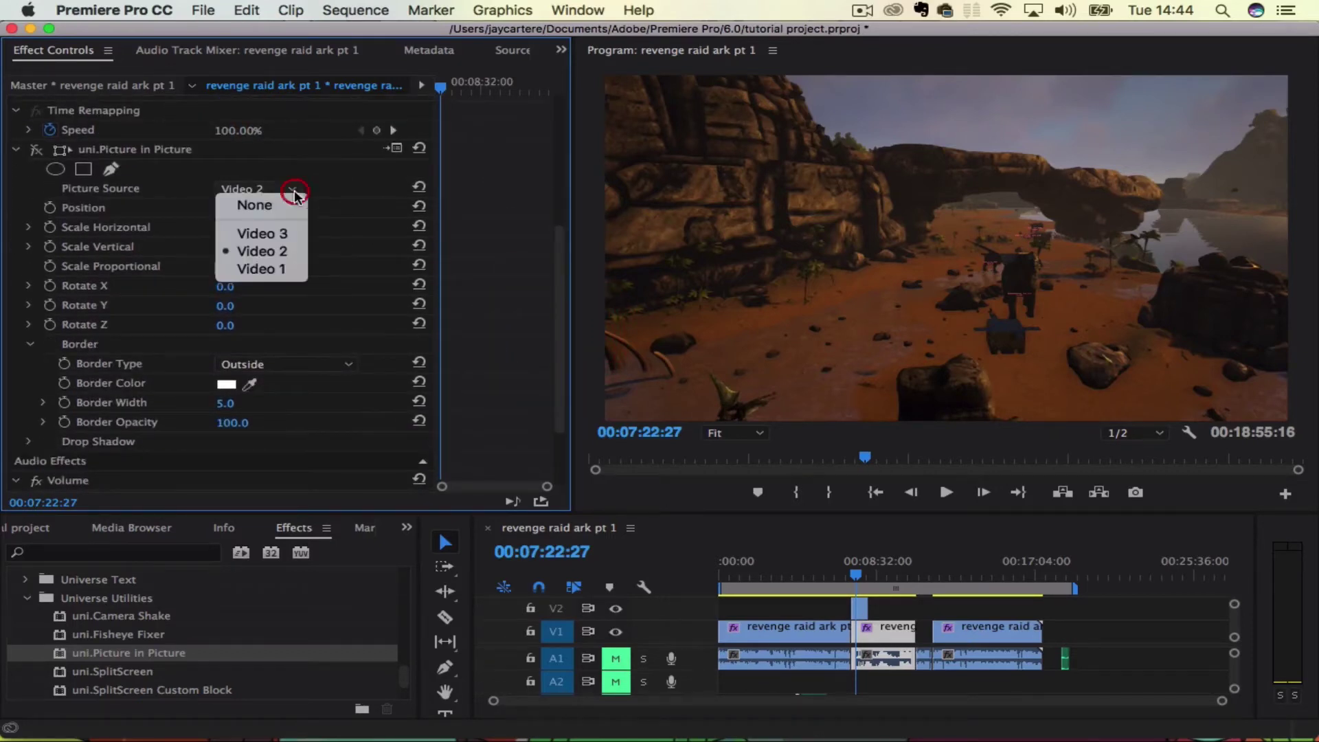
click(274, 252)
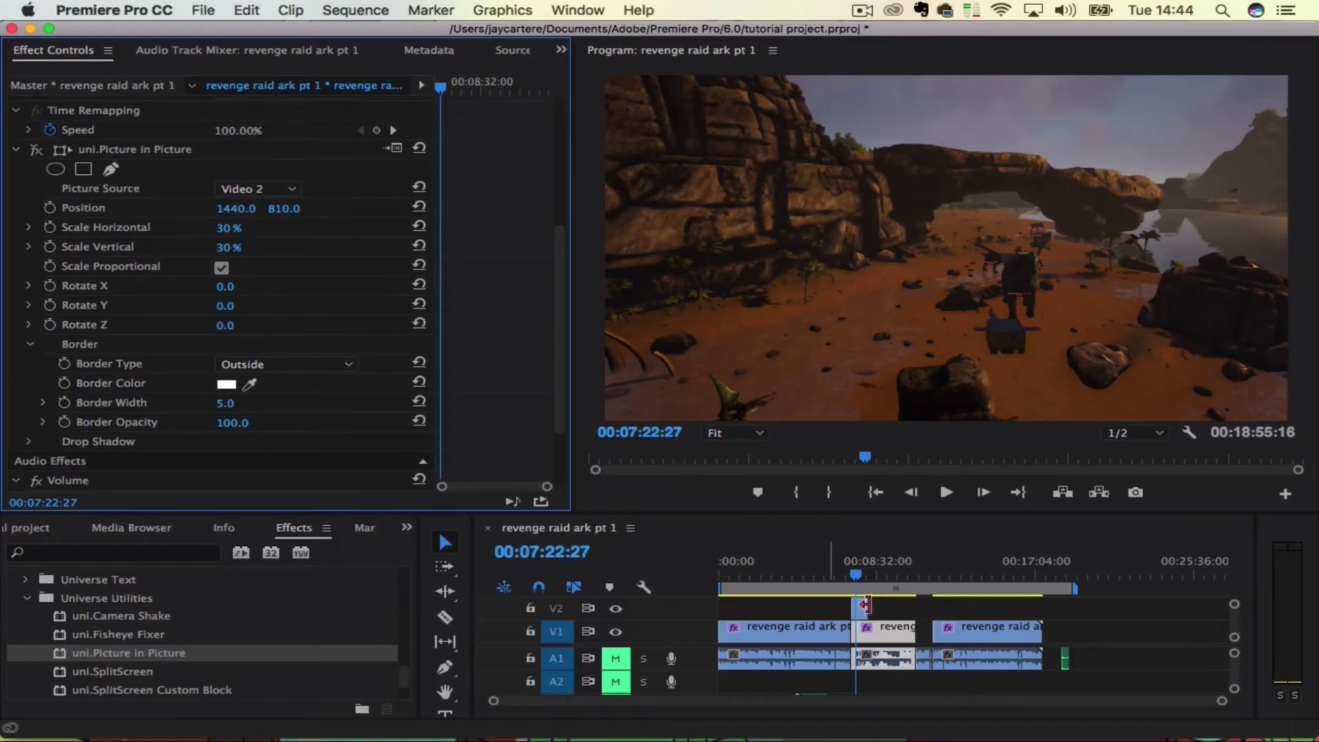
Step: Switch the Picture in Picture effect off and back on, and toggle track V2's visibility
click(864, 605)
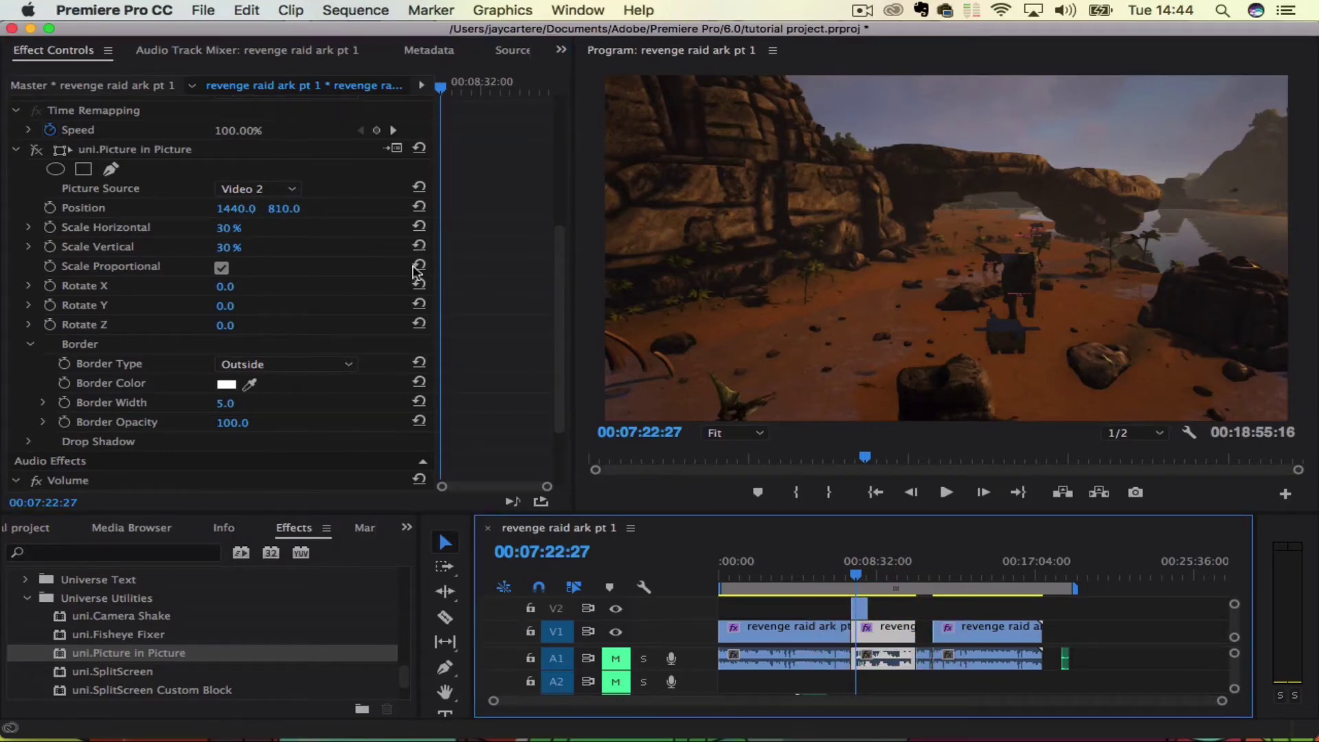
click(32, 150)
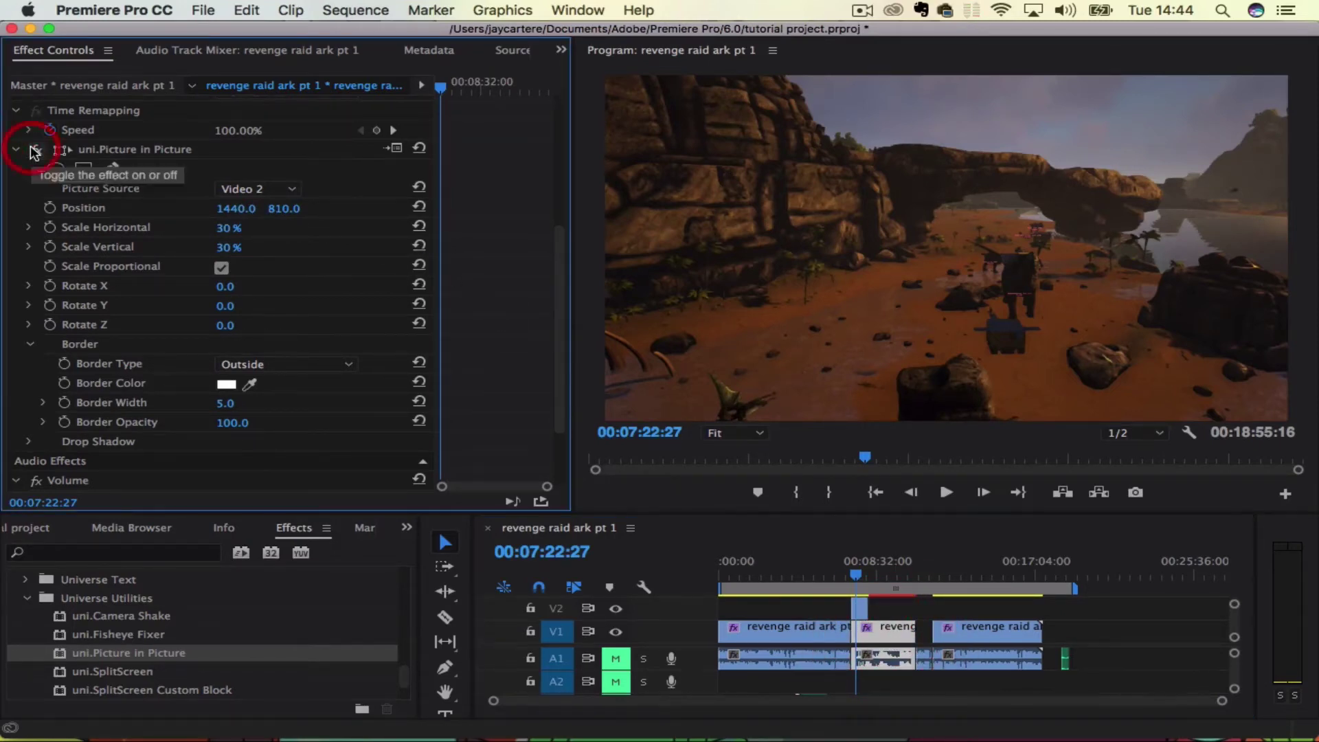
click(33, 151)
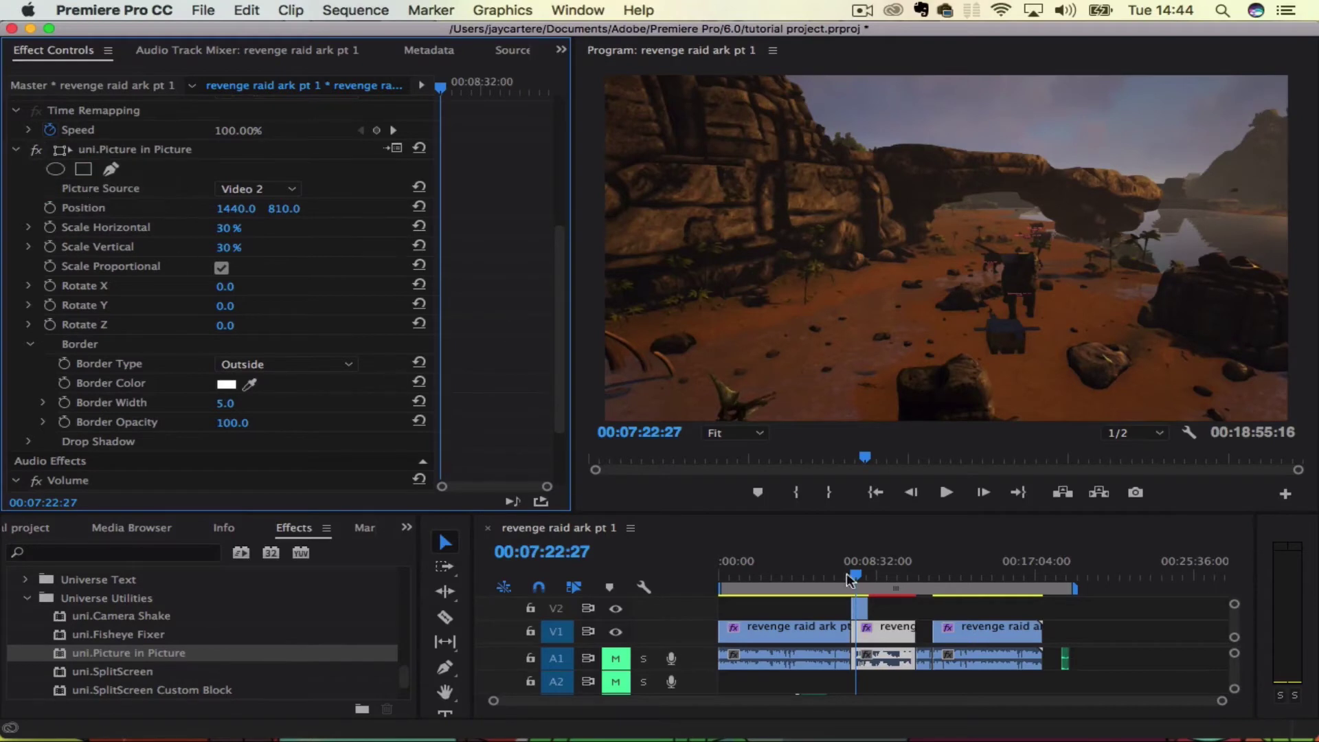
click(616, 609)
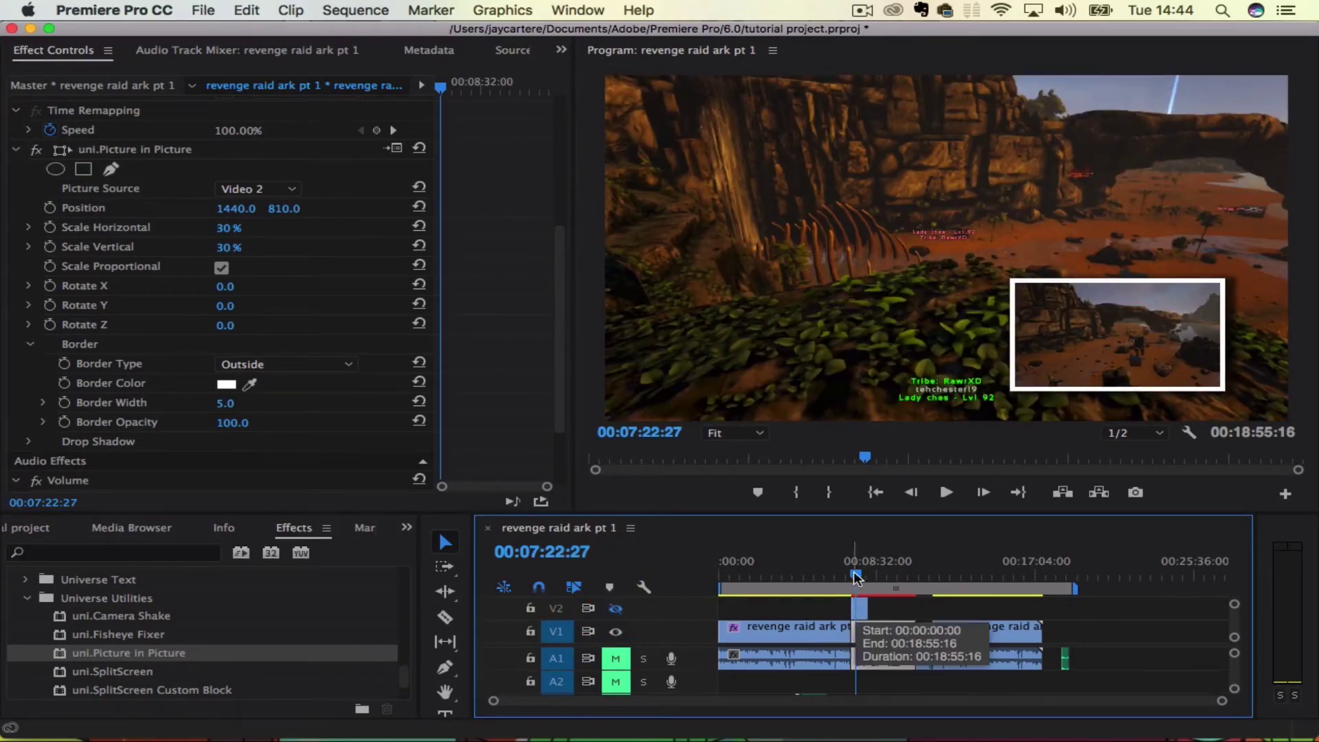
Step: Move the bordered inset to Position 1497, 221 in the top-right, checking it by scrubbing
drag(855, 577, 862, 576)
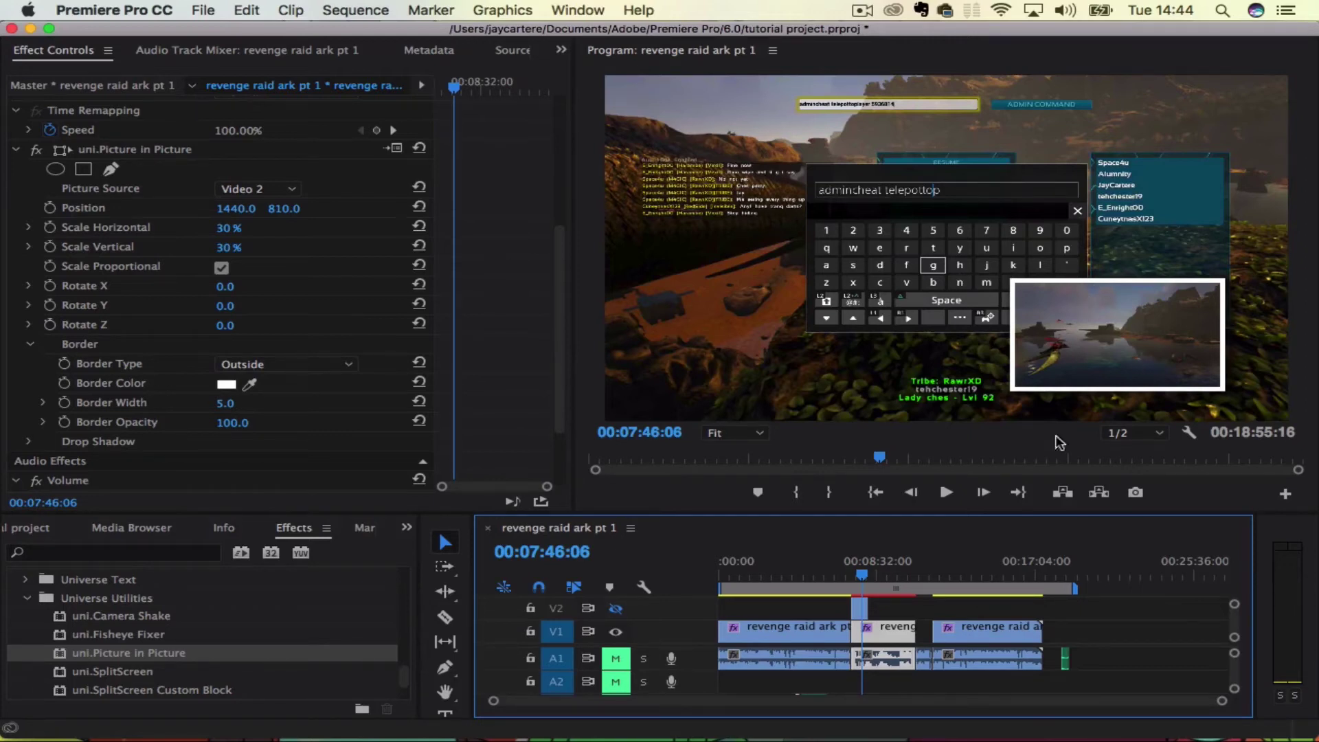
drag(862, 571, 857, 571)
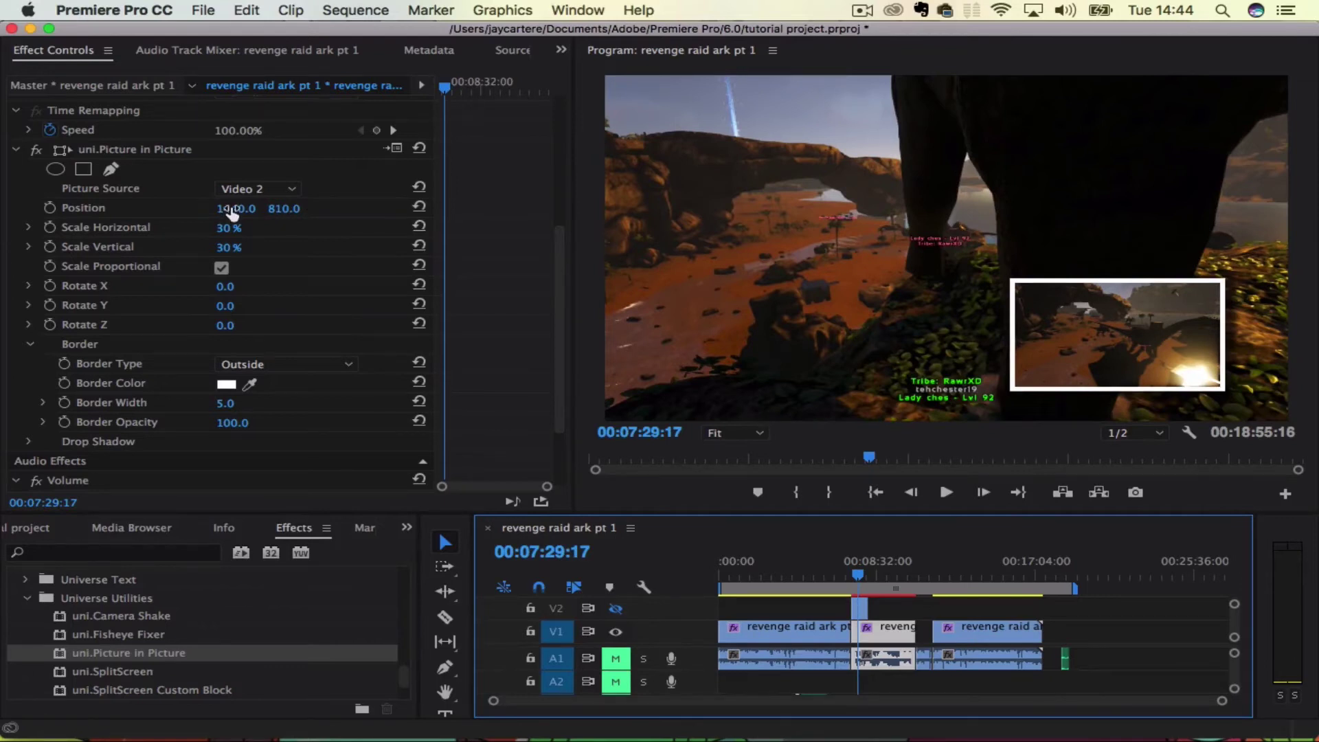
drag(232, 213, 41, 208)
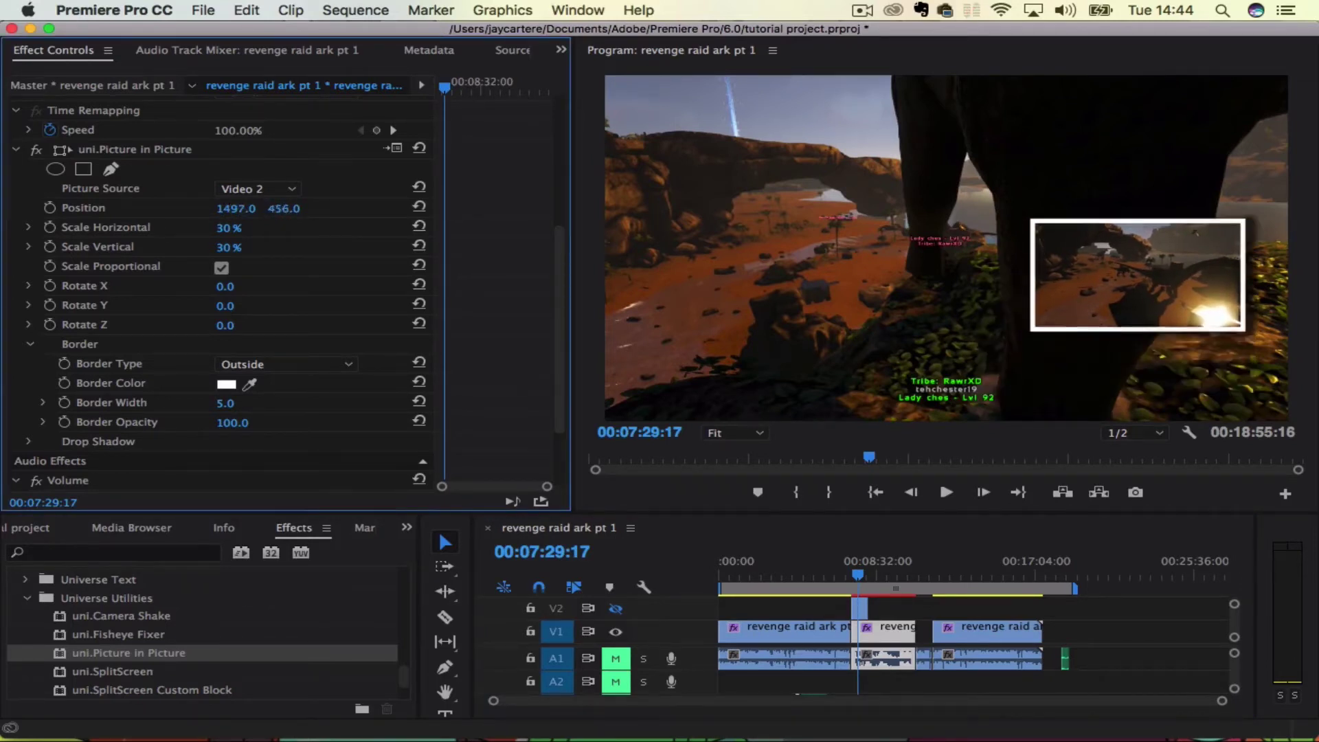
drag(284, 208, 122, 208)
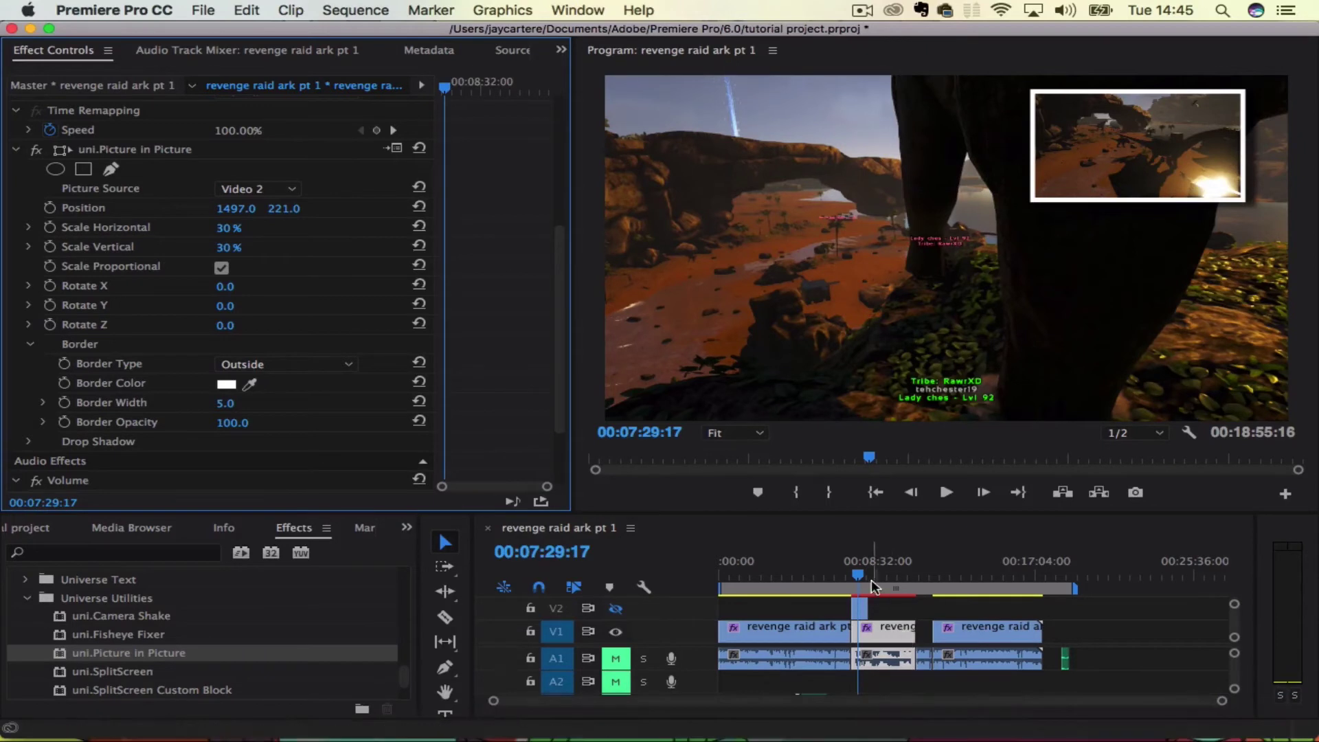
drag(858, 575, 860, 576)
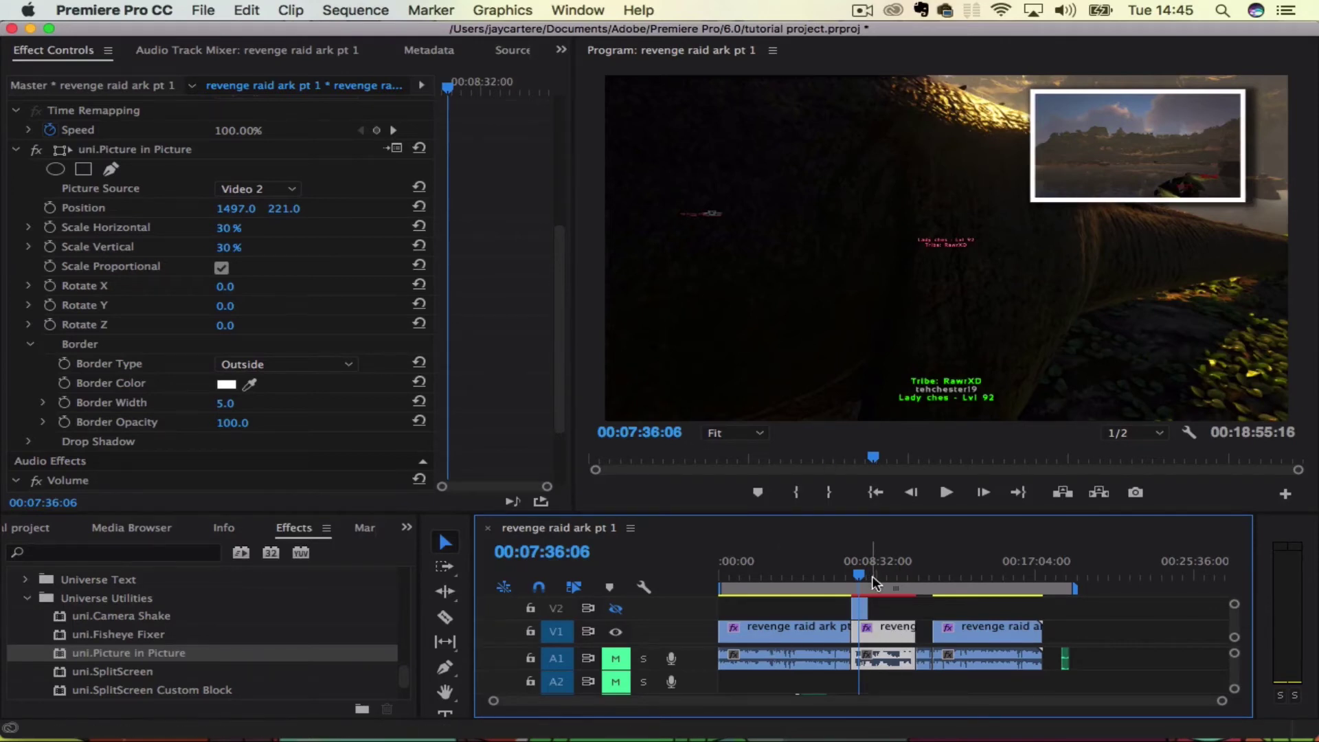
drag(857, 581, 837, 601)
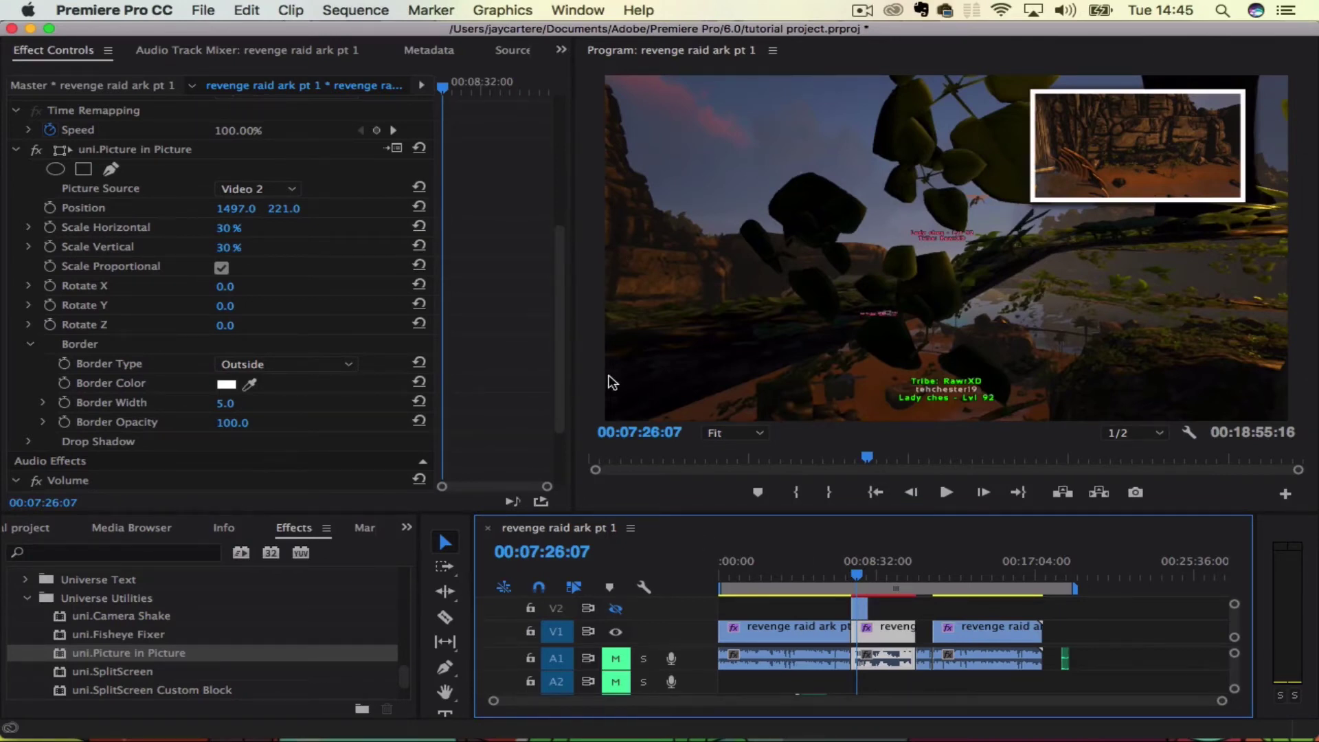
click(862, 575)
drag(863, 574, 856, 573)
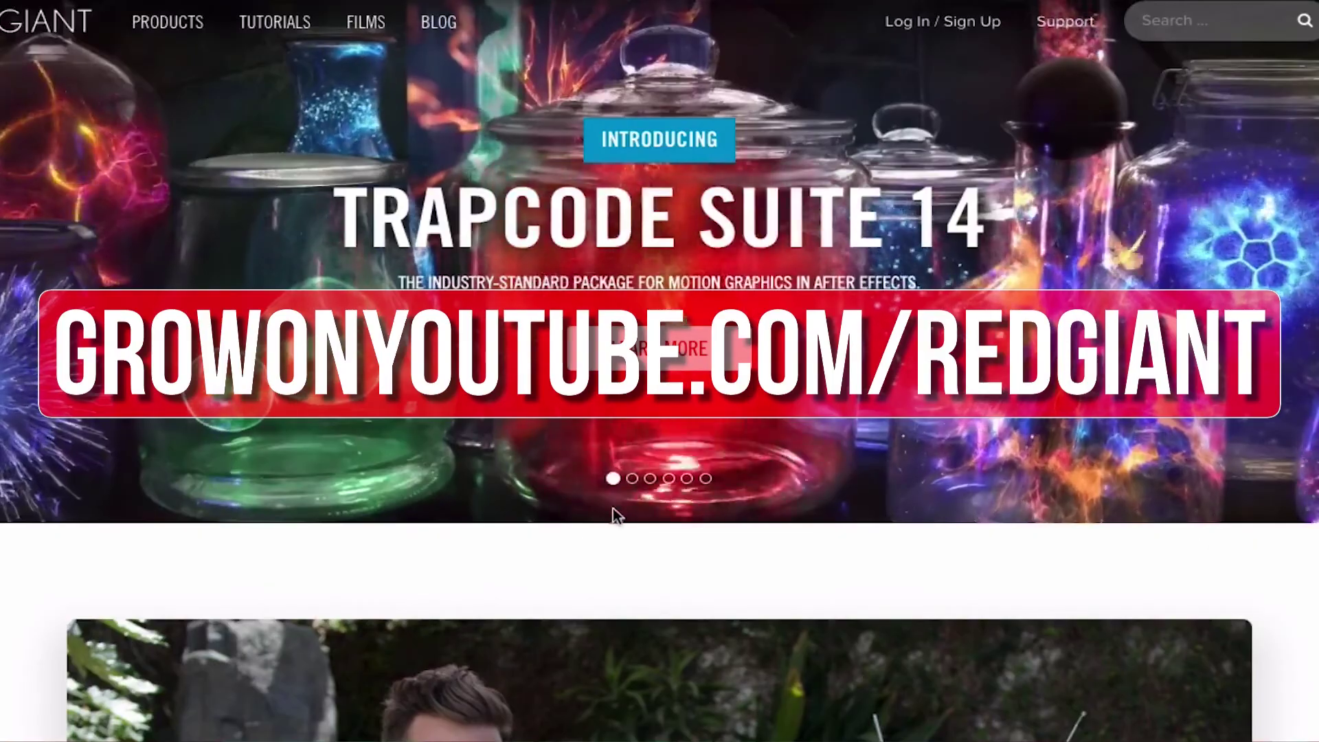
Step: Scroll through the Universe 2.1 page, then down the Magic Bullet Suite 13 page to Color Correct
scroll(617, 517, down, 5)
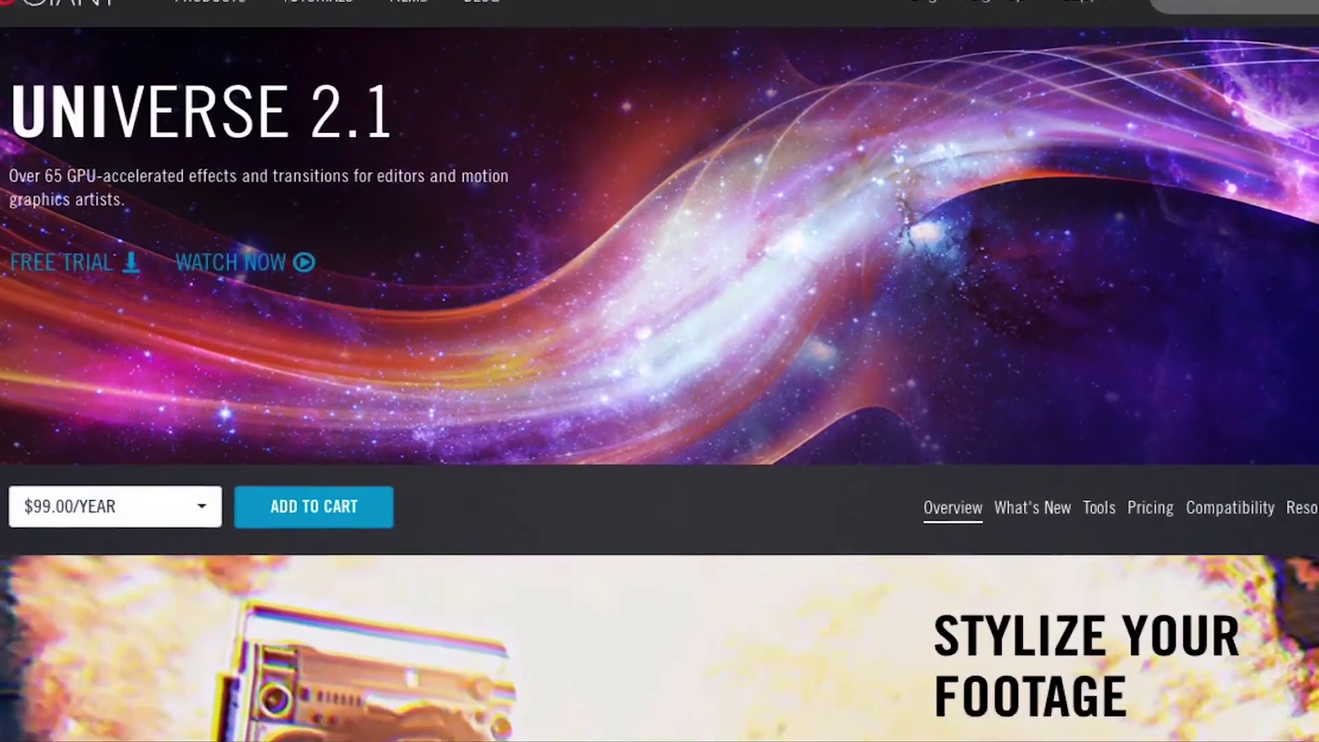
scroll(659, 371, down, 1)
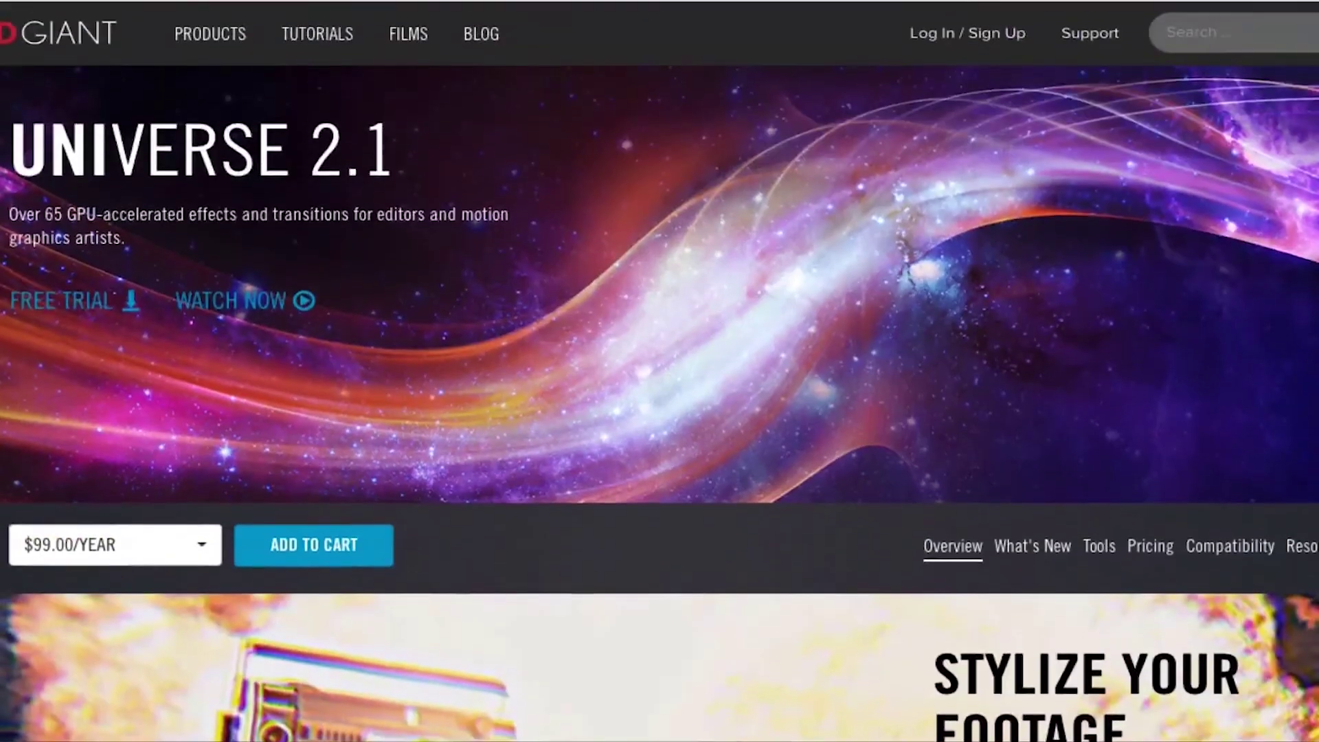
scroll(660, 371, down, 1)
scroll(659, 371, down, 5)
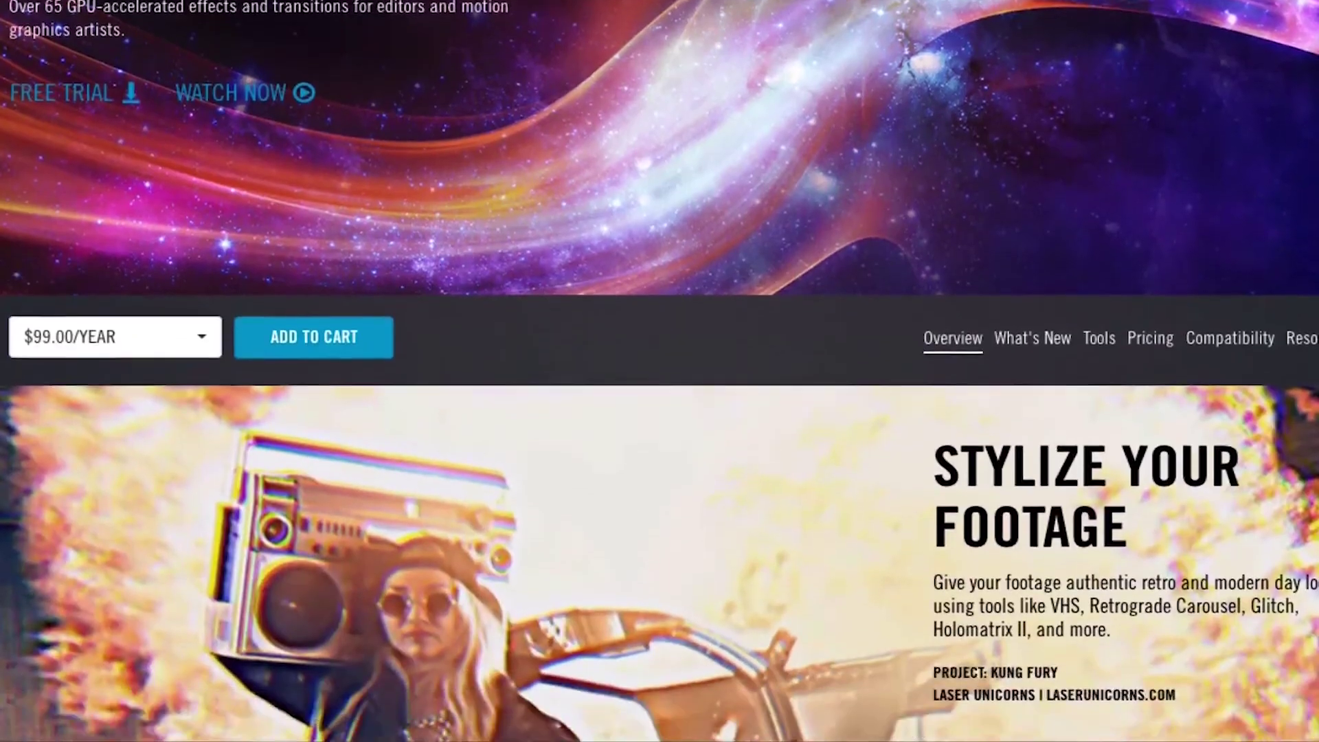
scroll(659, 371, down, 6)
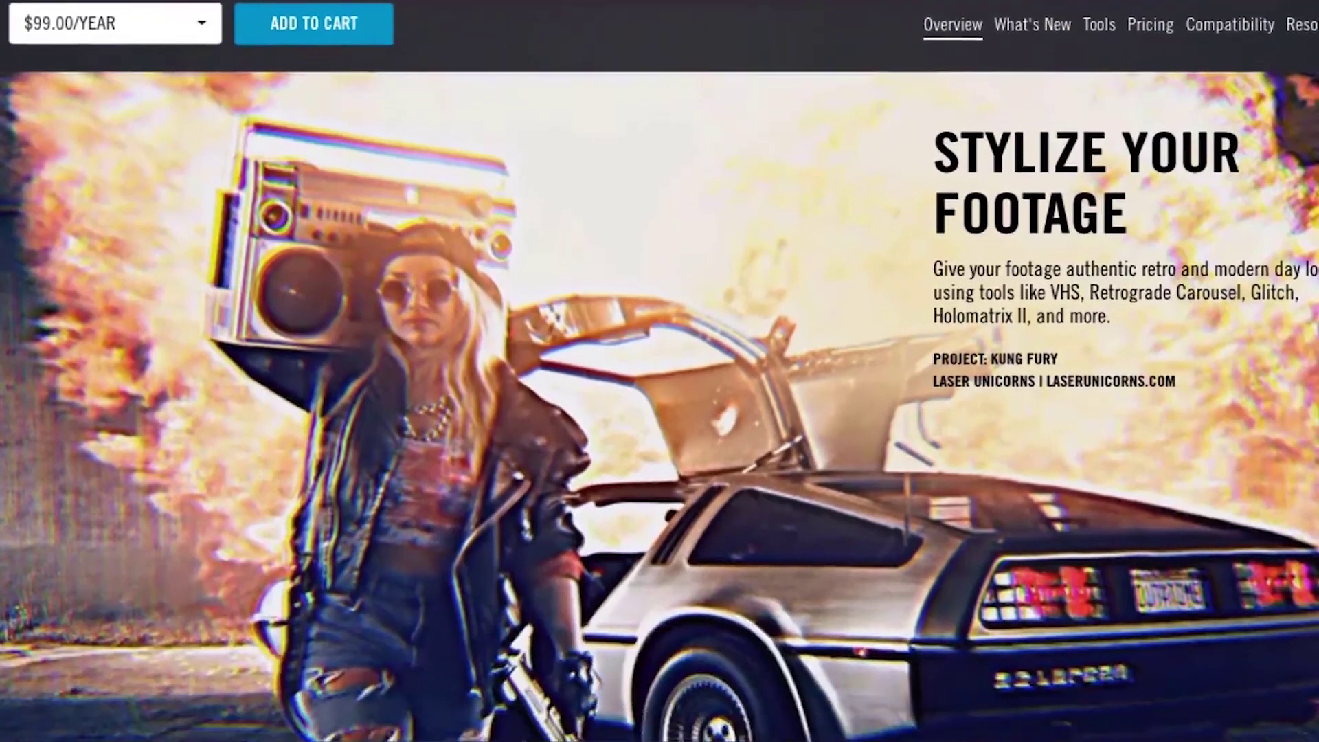
scroll(660, 371, down, 6)
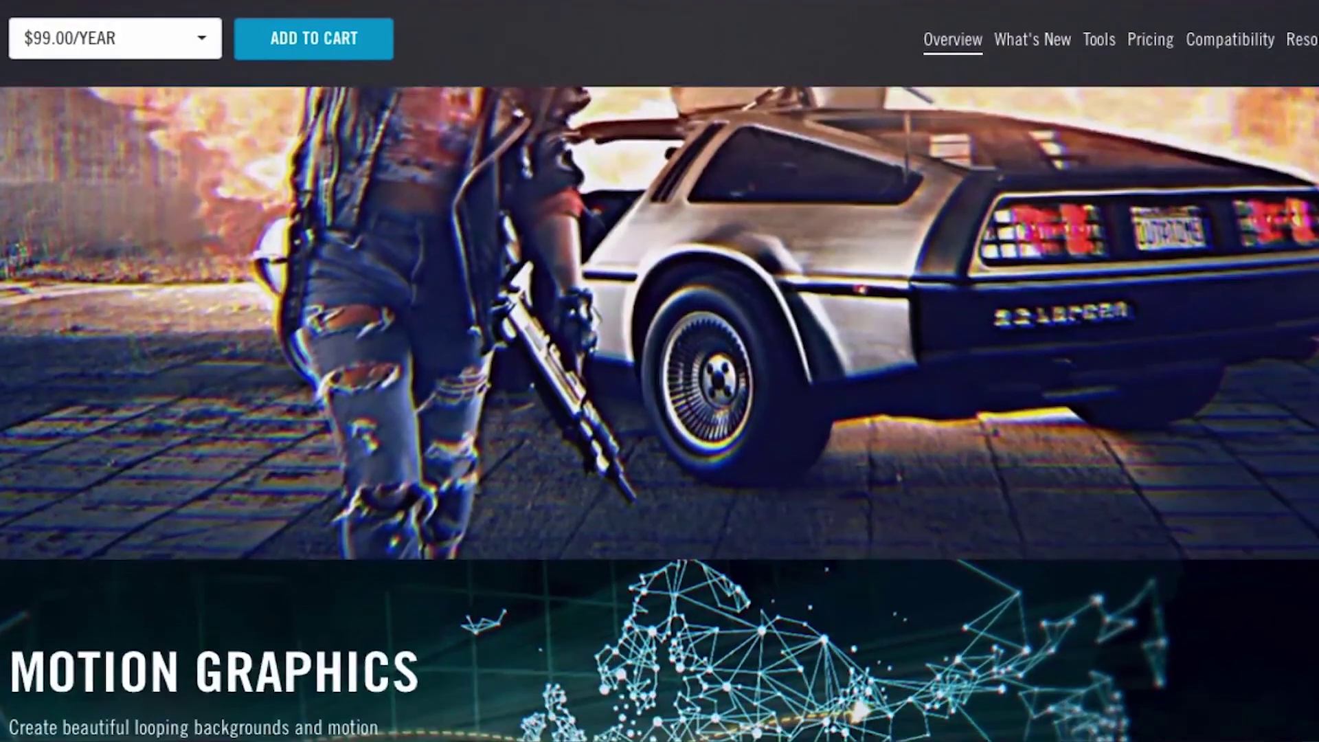
scroll(660, 371, down, 7)
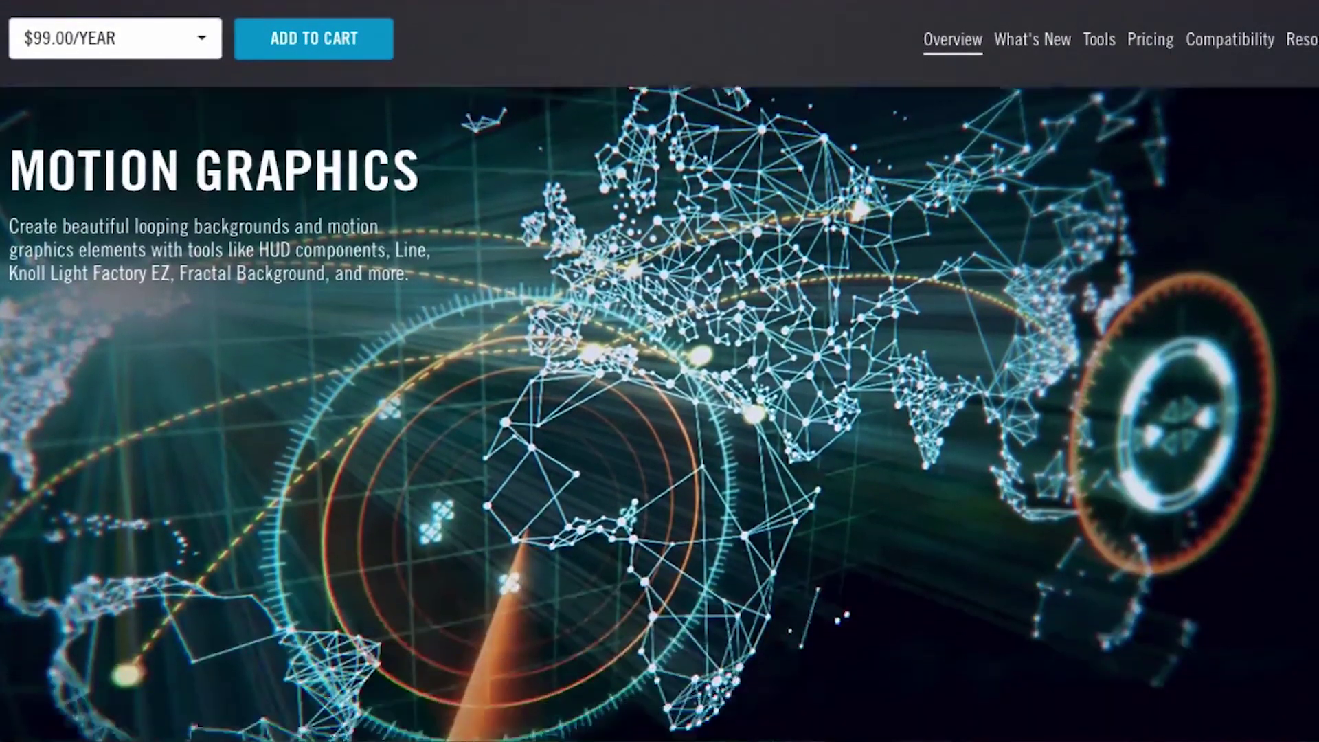
scroll(660, 371, down, 5)
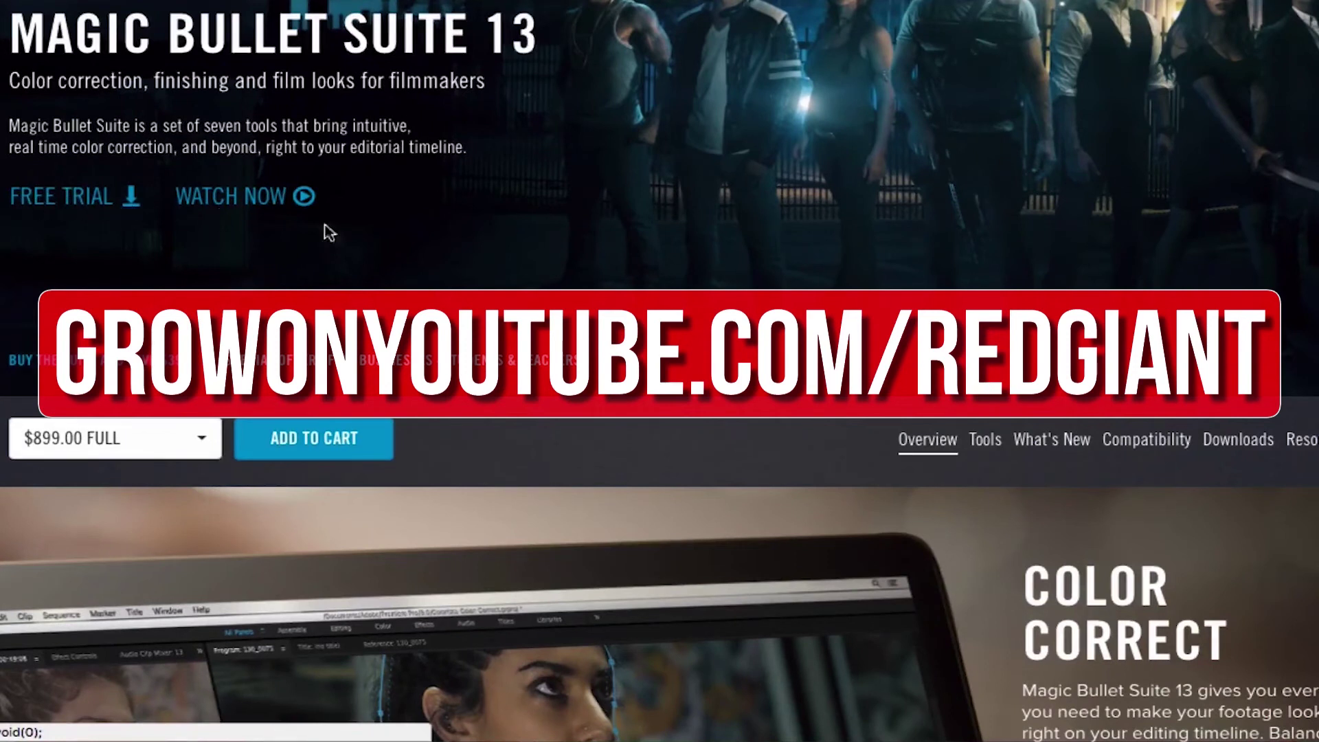
scroll(1305, 270, down, 3)
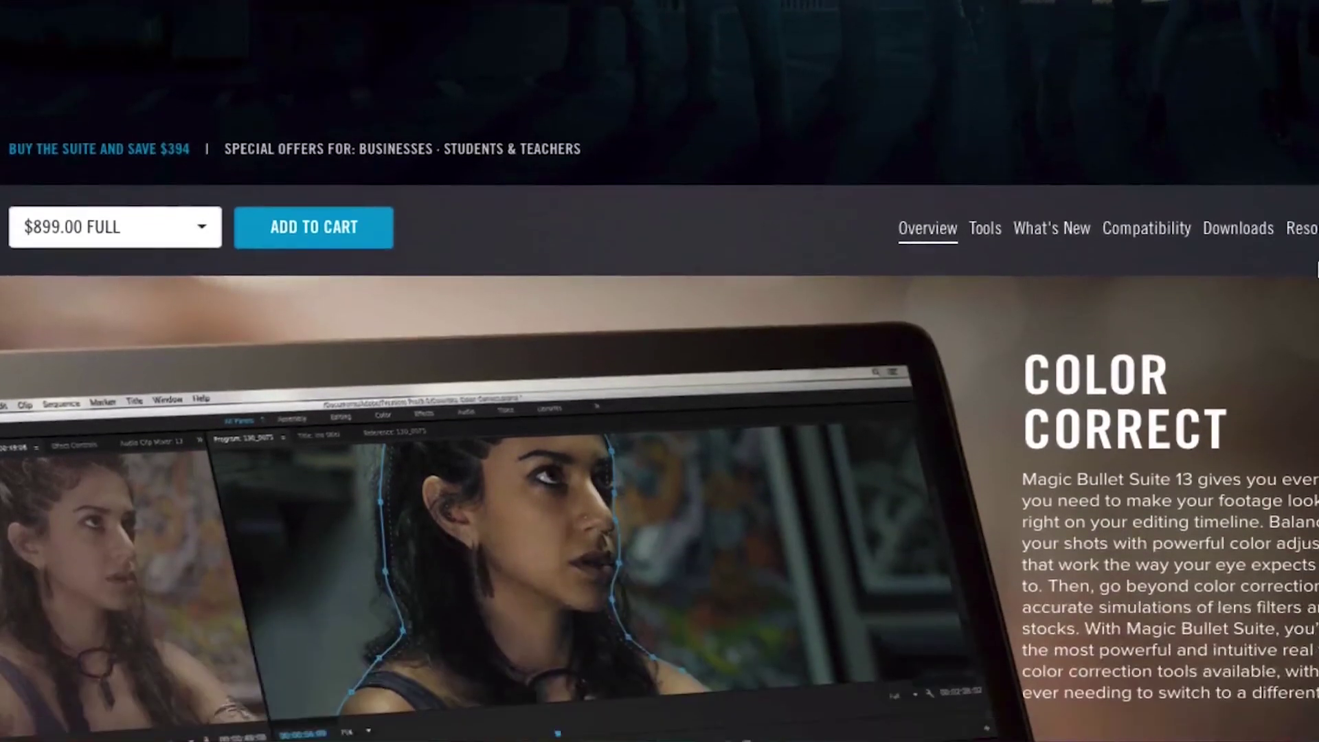
scroll(1317, 269, down, 2)
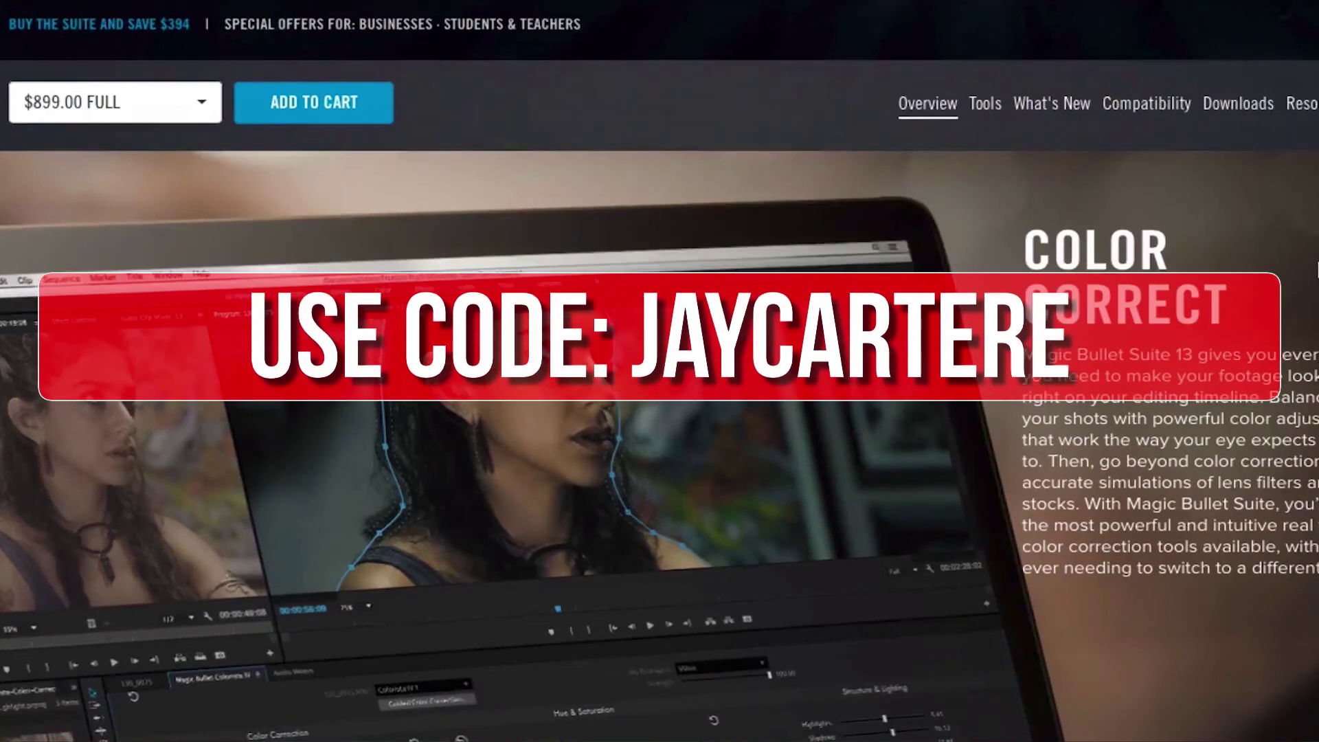
scroll(1317, 269, down, 1)
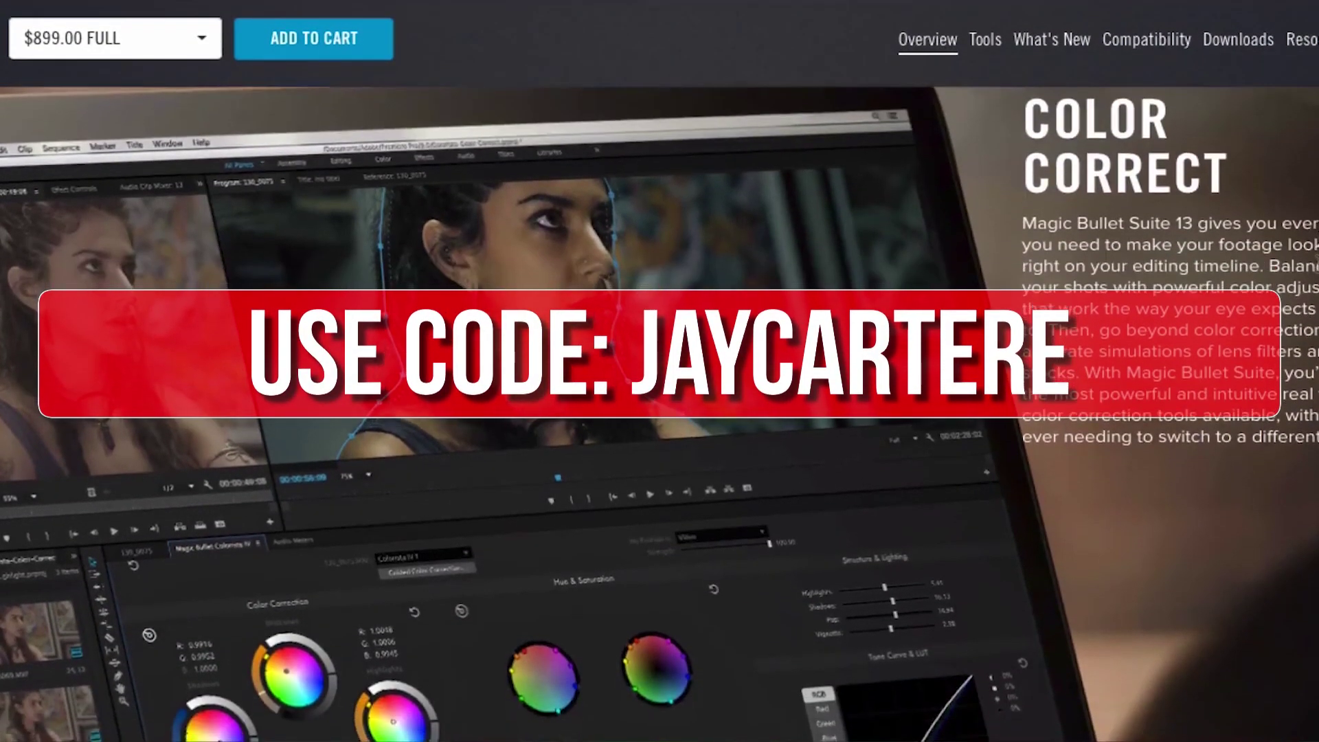
scroll(1317, 270, down, 1)
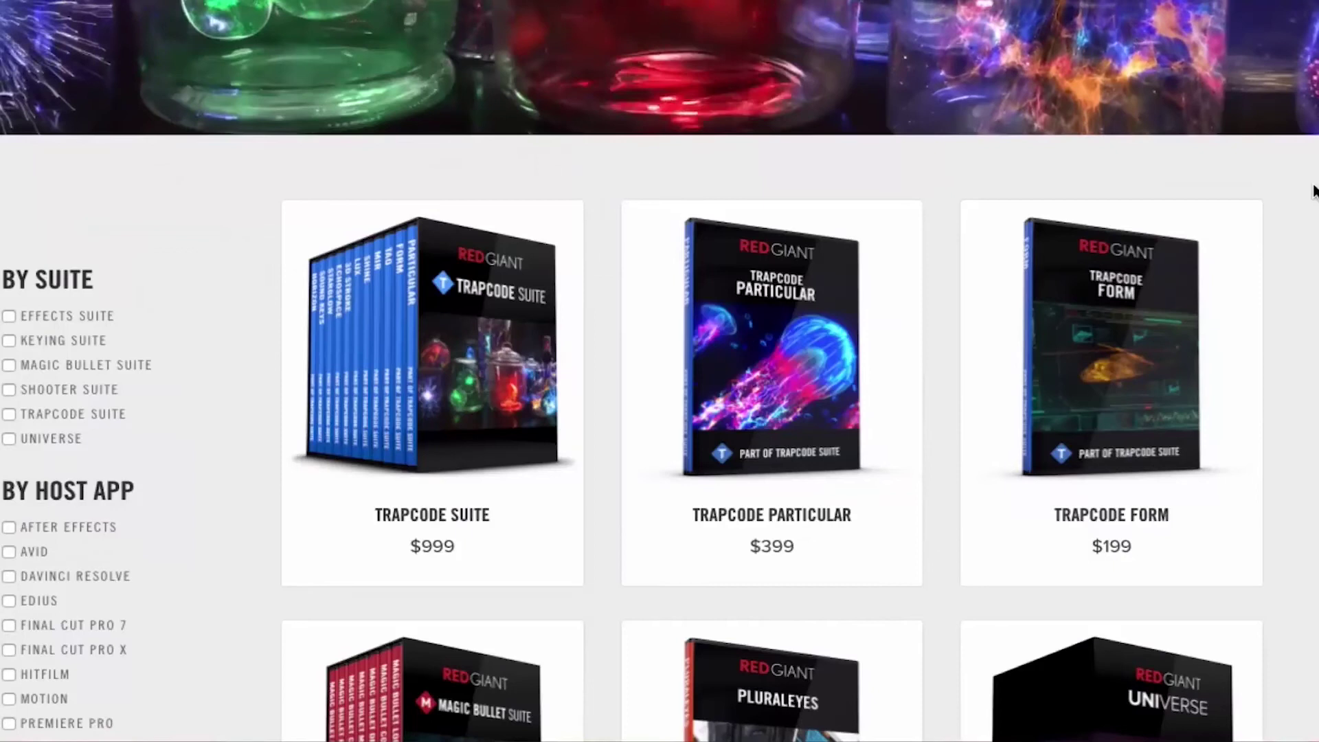
Step: Scroll the Red Giant product grid down to the Mojo II, Cosmo II and Renoiser row
scroll(1313, 191, down, 4)
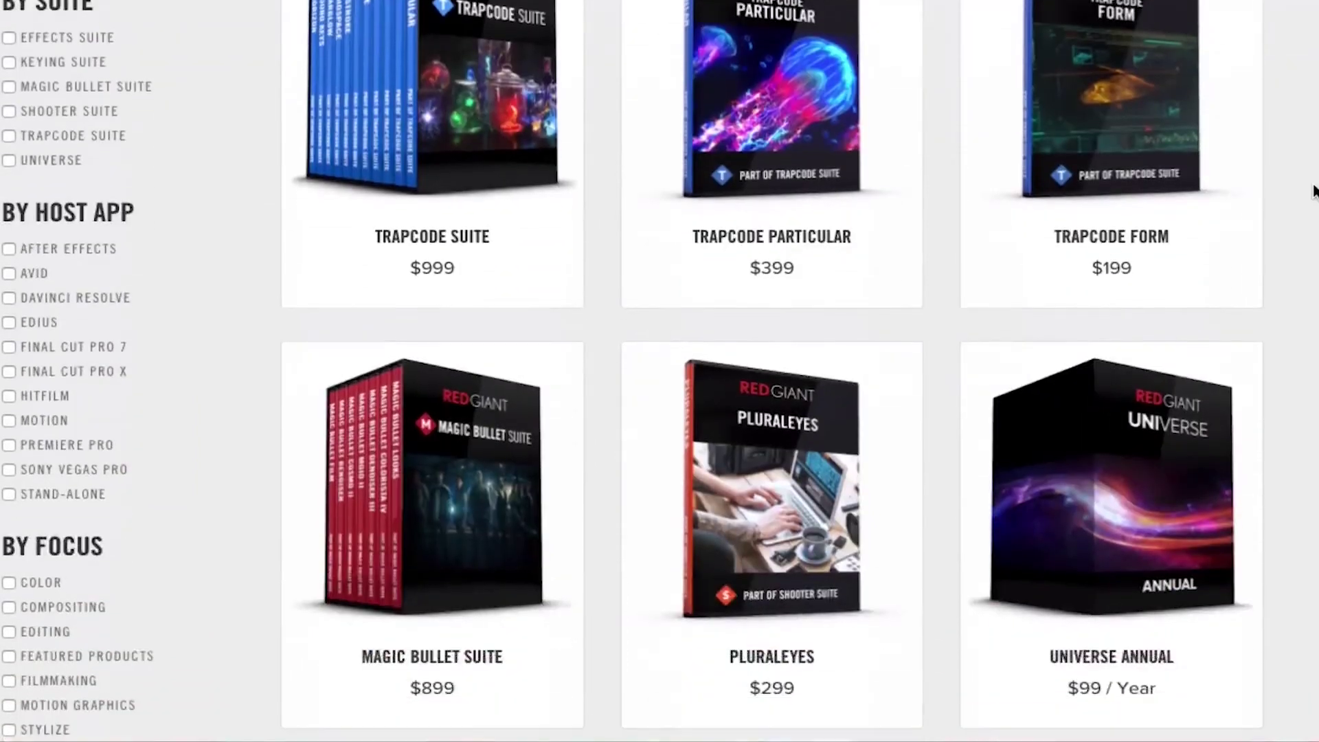
scroll(1313, 191, down, 5)
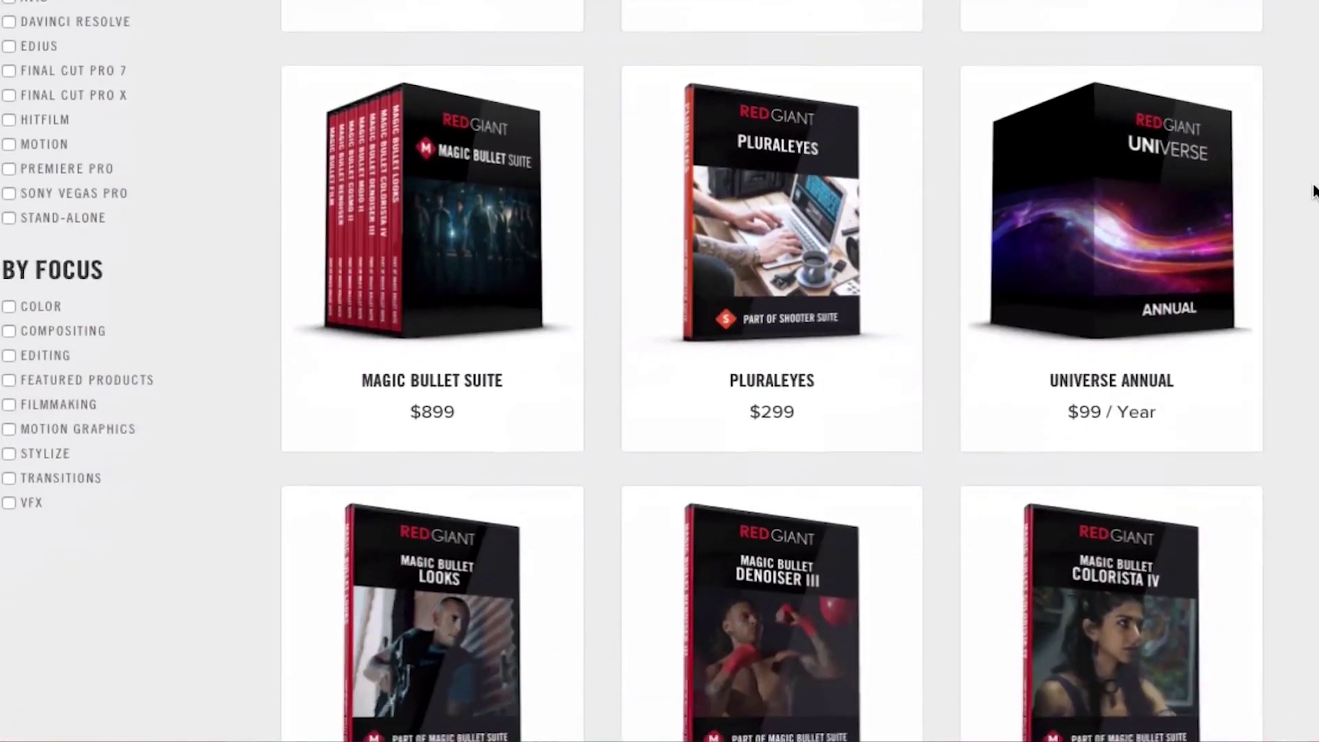
scroll(1314, 191, down, 3)
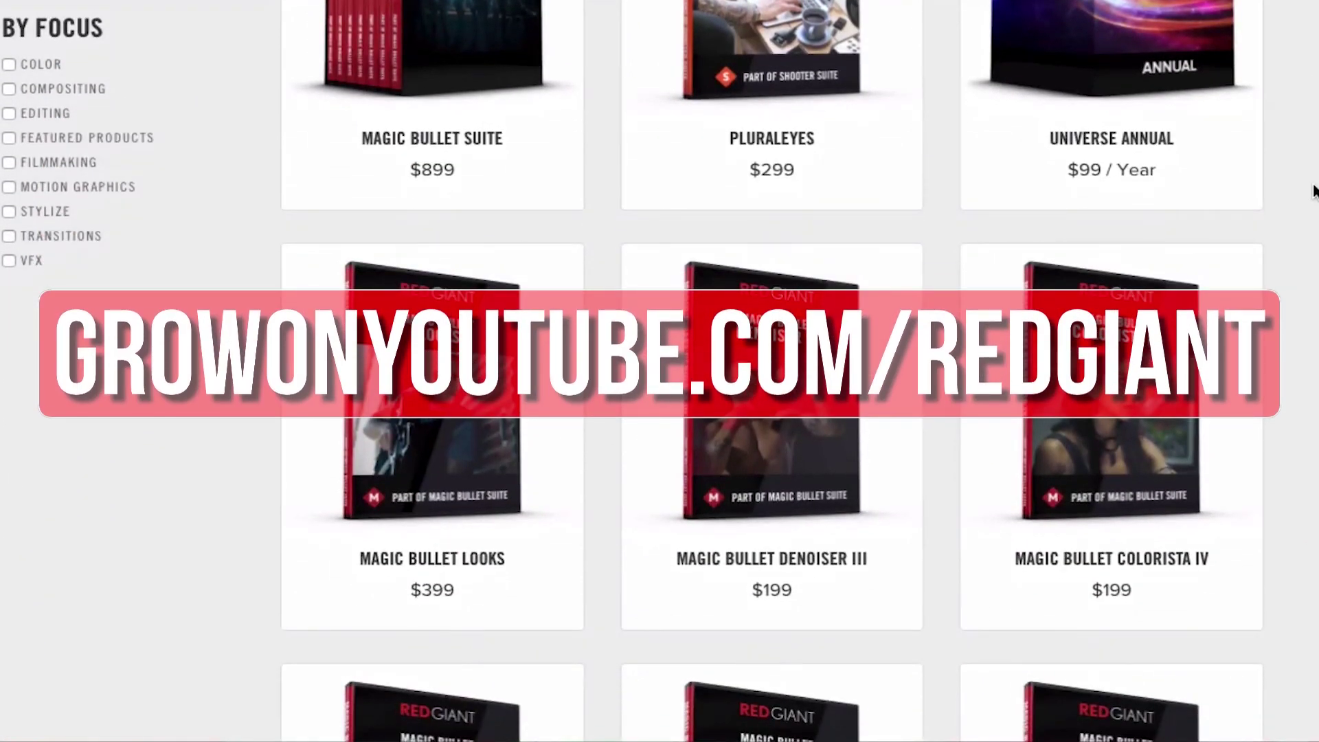
scroll(1313, 191, down, 4)
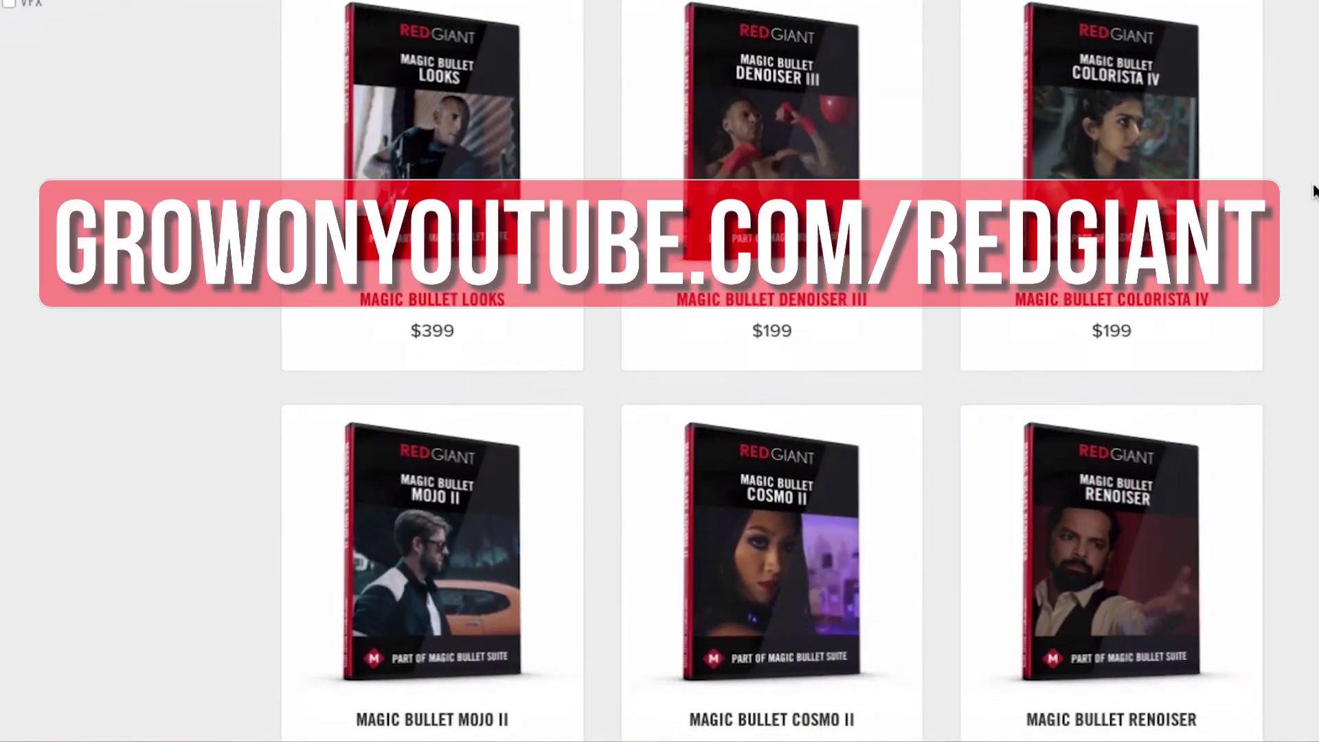
scroll(1313, 191, down, 2)
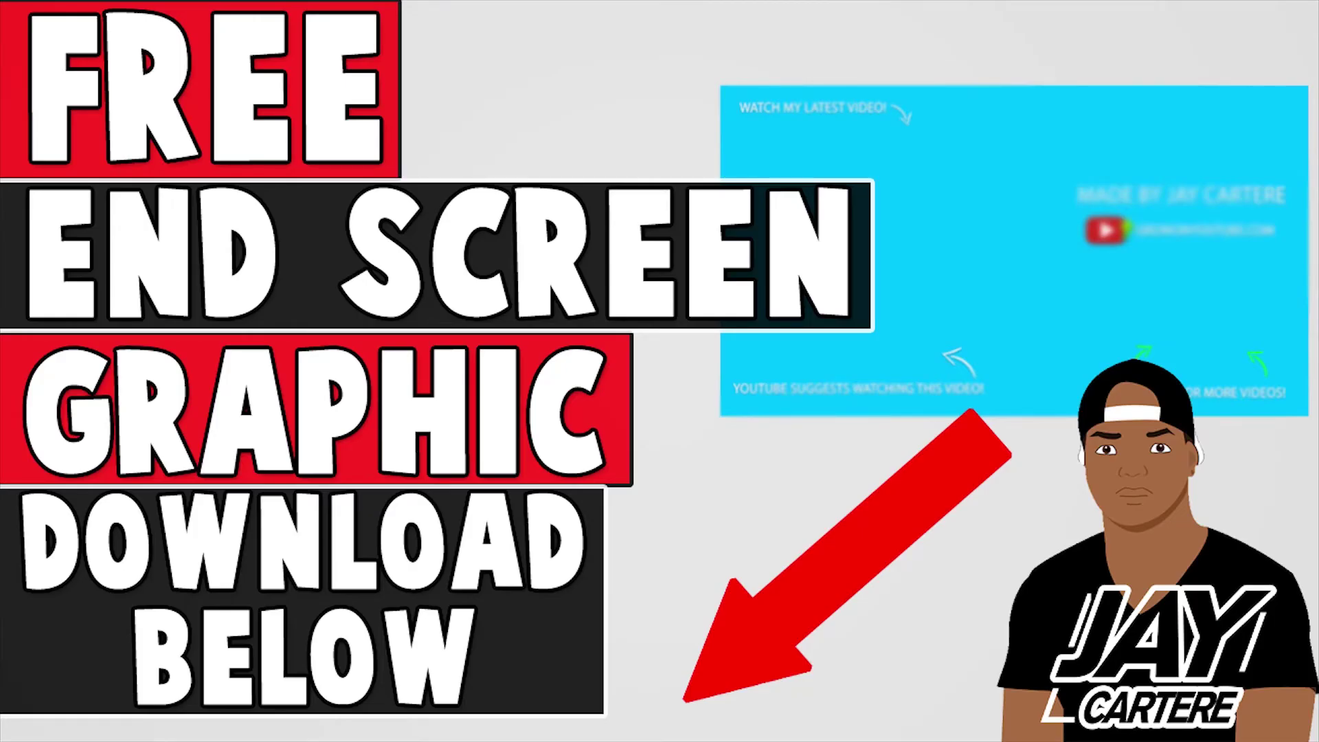